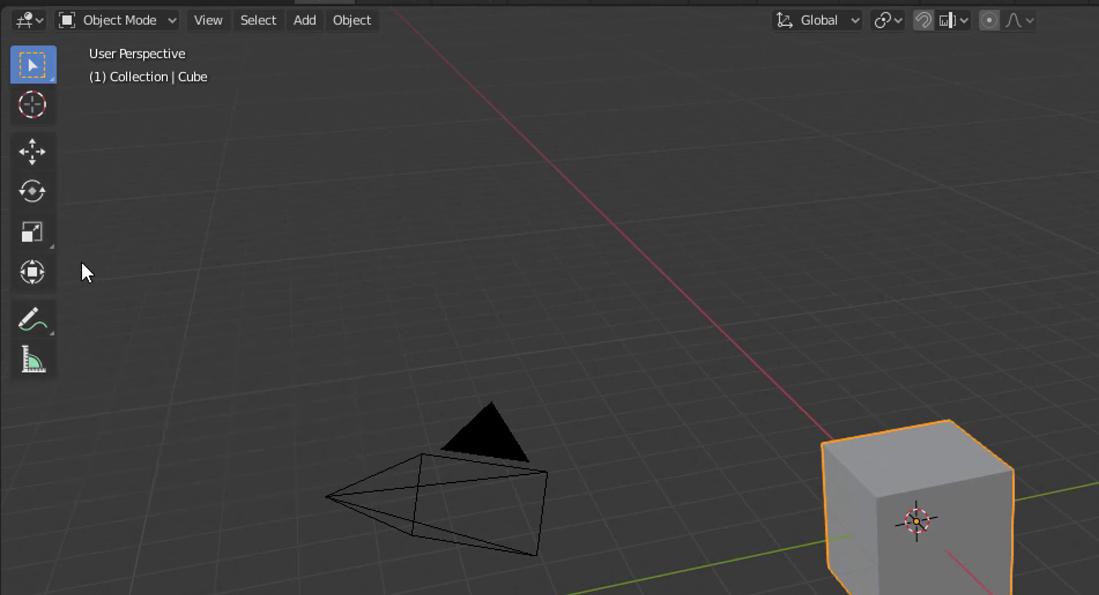
Hide the viewport's tool shelf and bring it back several times.
{"action": "key", "text": "t"}
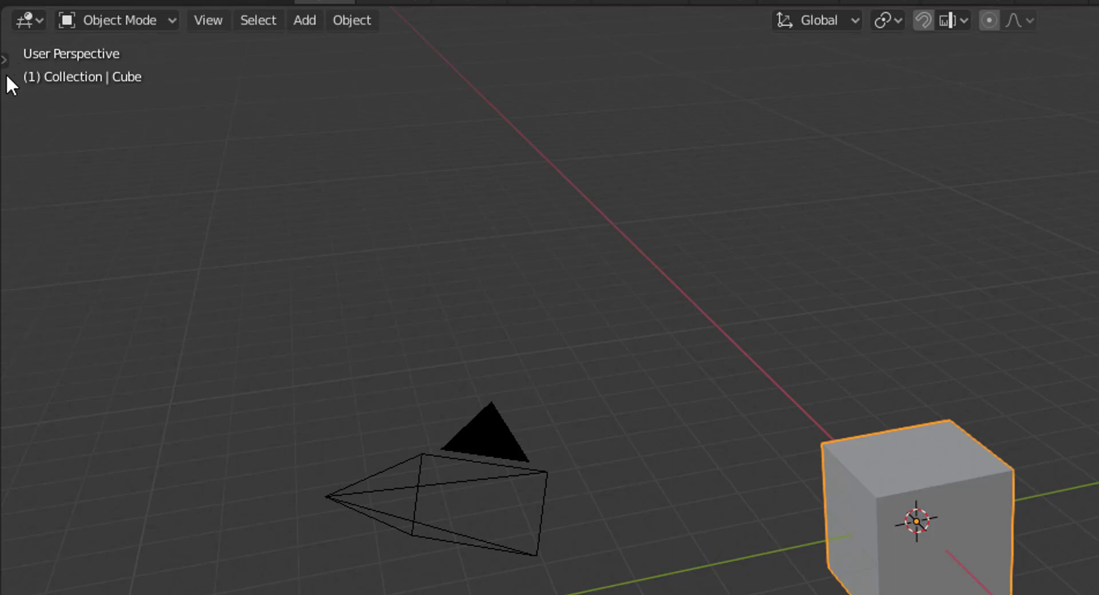
{"action": "left_click", "coordinate": [4, 59]}
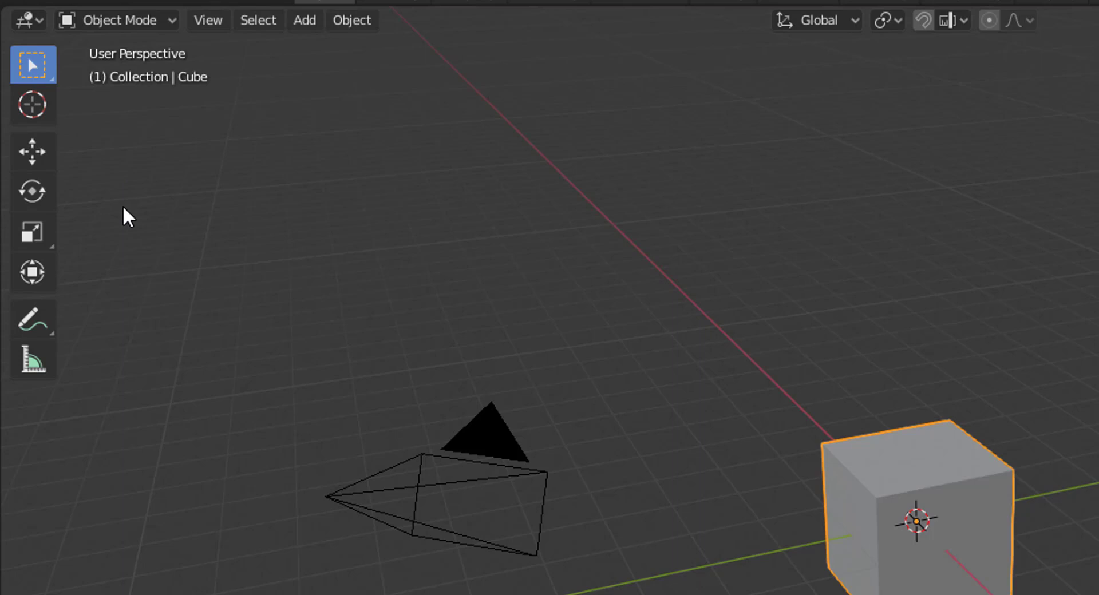
{"action": "key", "text": "t"}
{"action": "key", "text": "t"}
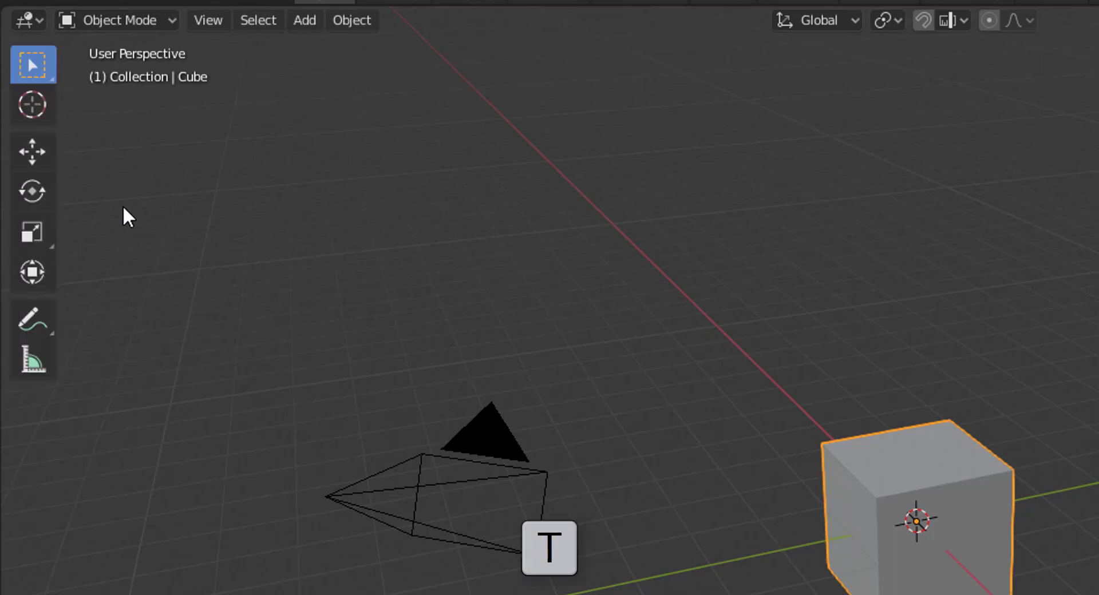
{"action": "key", "text": "t"}
{"action": "key", "text": "t"}
{"action": "key", "text": "t"}
{"action": "key", "text": "t"}
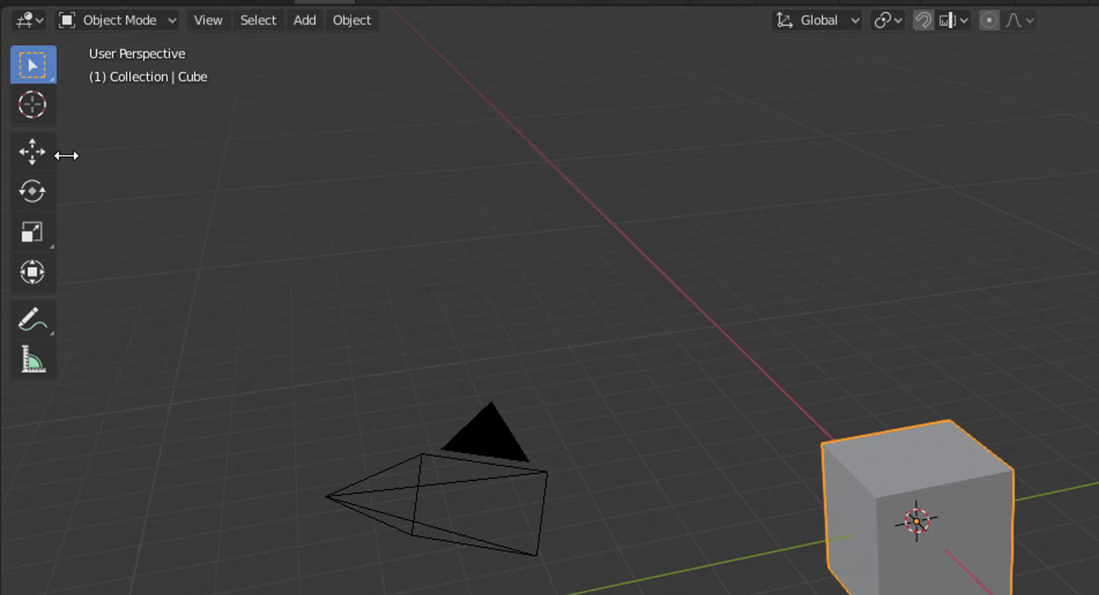
Widen the viewport's tool shelf until the tools are listed with their text labels.
{"action": "left_click_drag", "start_coordinate": [67, 156], "coordinate": [96, 156]}
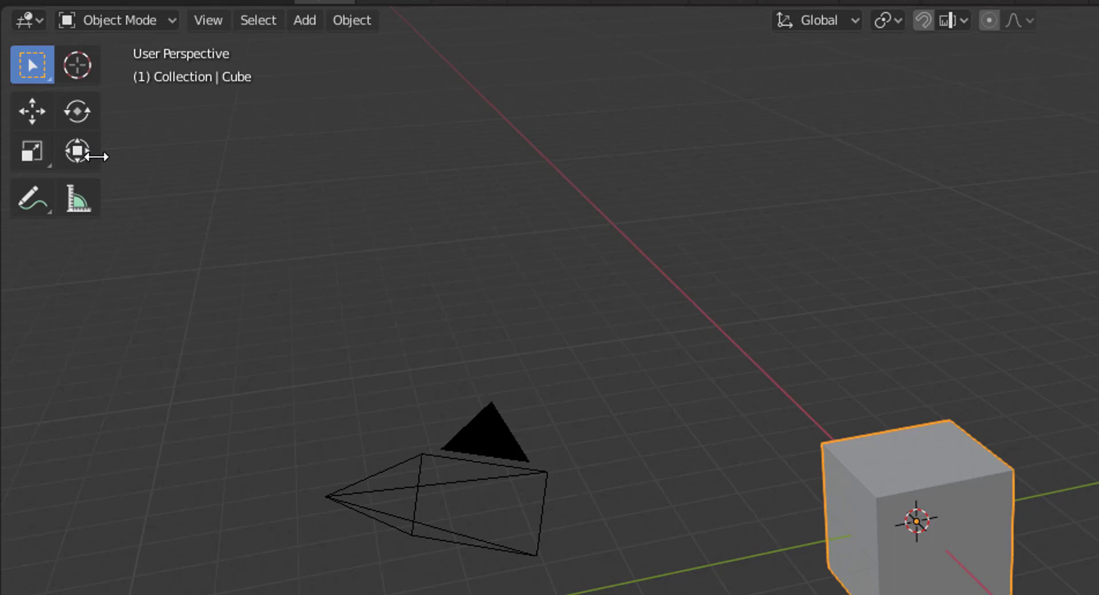
{"action": "left_click_drag", "start_coordinate": [96, 157], "coordinate": [175, 158]}
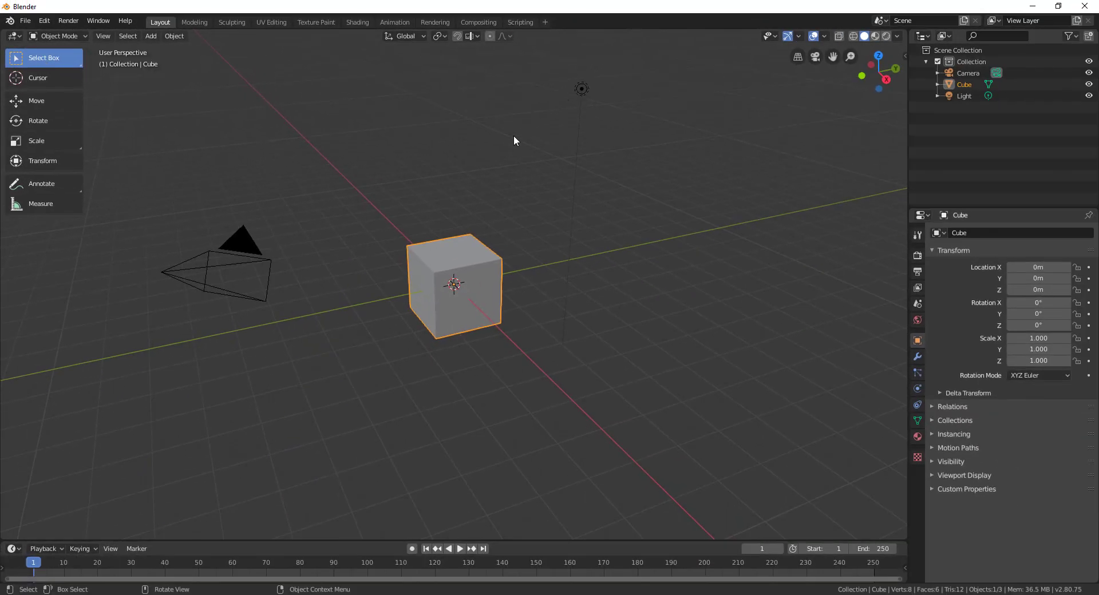
Select the light, the camera, the cube and the light again one at a time, and deselect everything.
{"action": "left_click", "coordinate": [581, 90]}
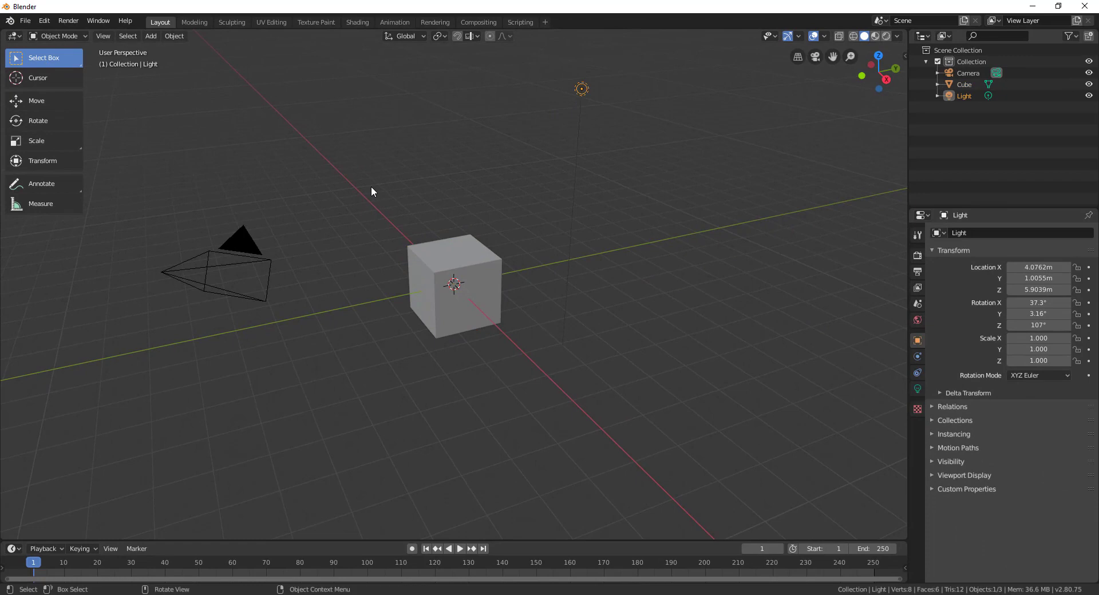
{"action": "left_click", "coordinate": [237, 248]}
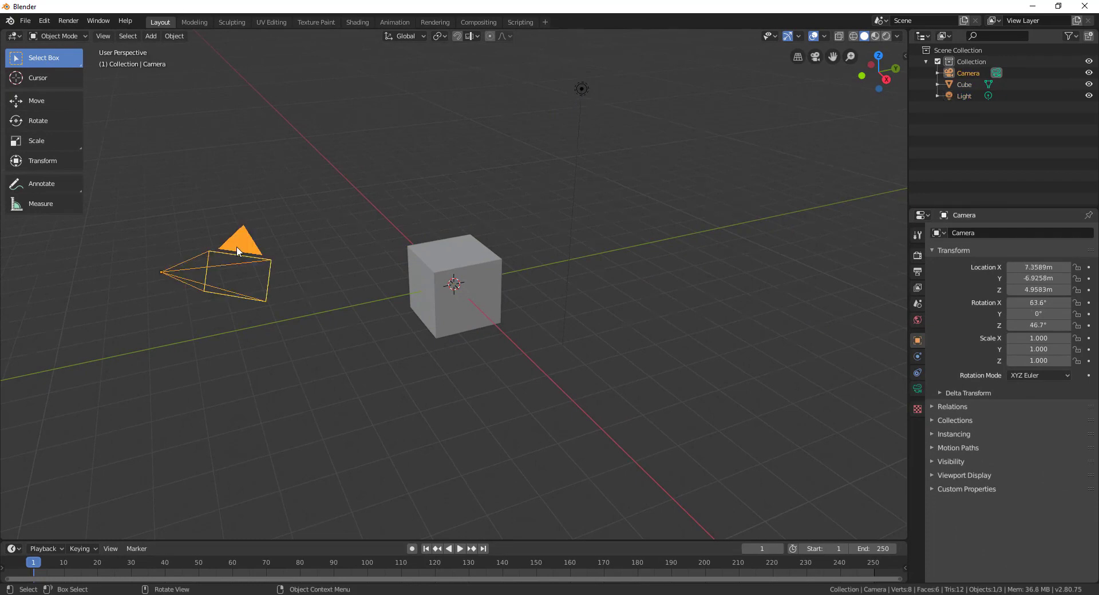
{"action": "left_click", "coordinate": [427, 251]}
{"action": "left_click", "coordinate": [581, 90]}
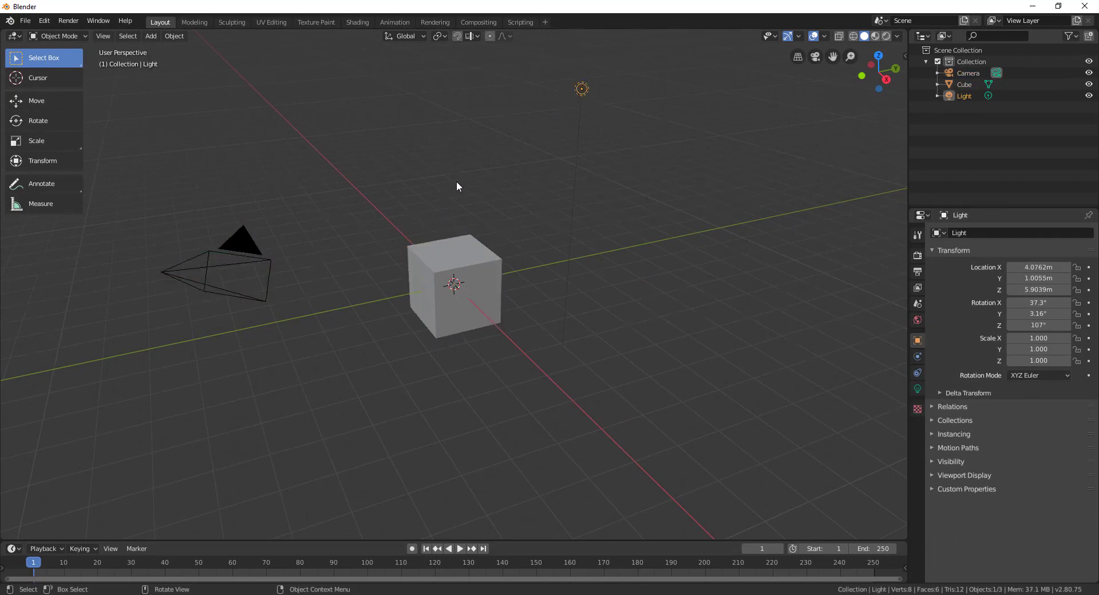
{"action": "key", "text": "alt+a"}
Practise box selection in the viewport, finishing with a box around the light, cube and camera.
{"action": "left_click_drag", "start_coordinate": [611, 69], "coordinate": [381, 339]}
{"action": "left_click_drag", "start_coordinate": [430, 106], "coordinate": [318, 178]}
{"action": "left_click_drag", "start_coordinate": [683, 67], "coordinate": [127, 353]}
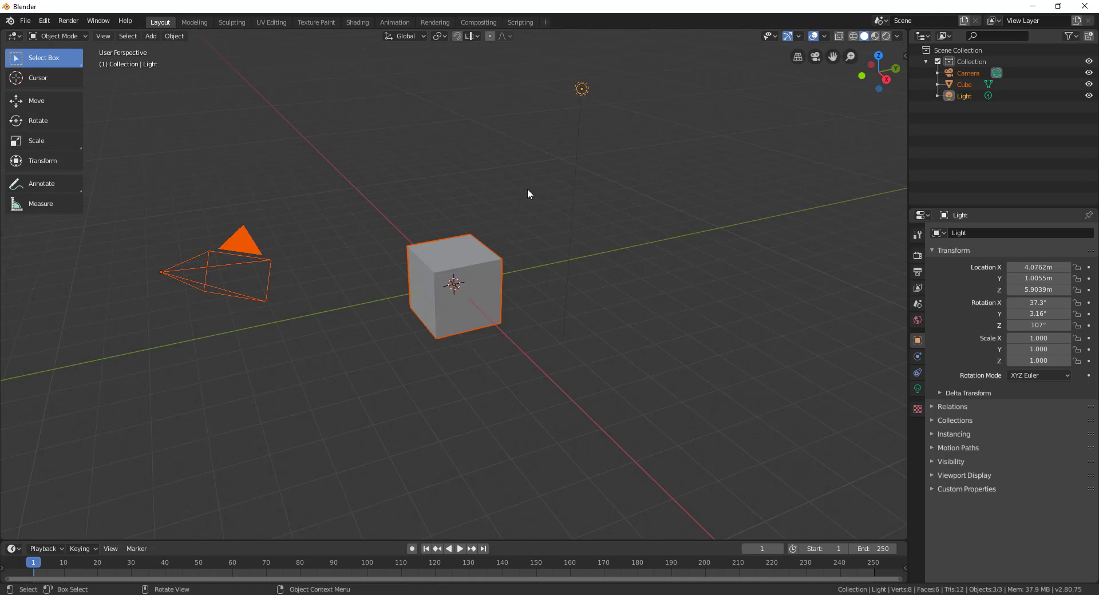
Subtract the cube from the selection with a selection box, and clear the remaining selection of camera and light.
{"action": "left_click_drag", "start_coordinate": [528, 161], "coordinate": [353, 380]}
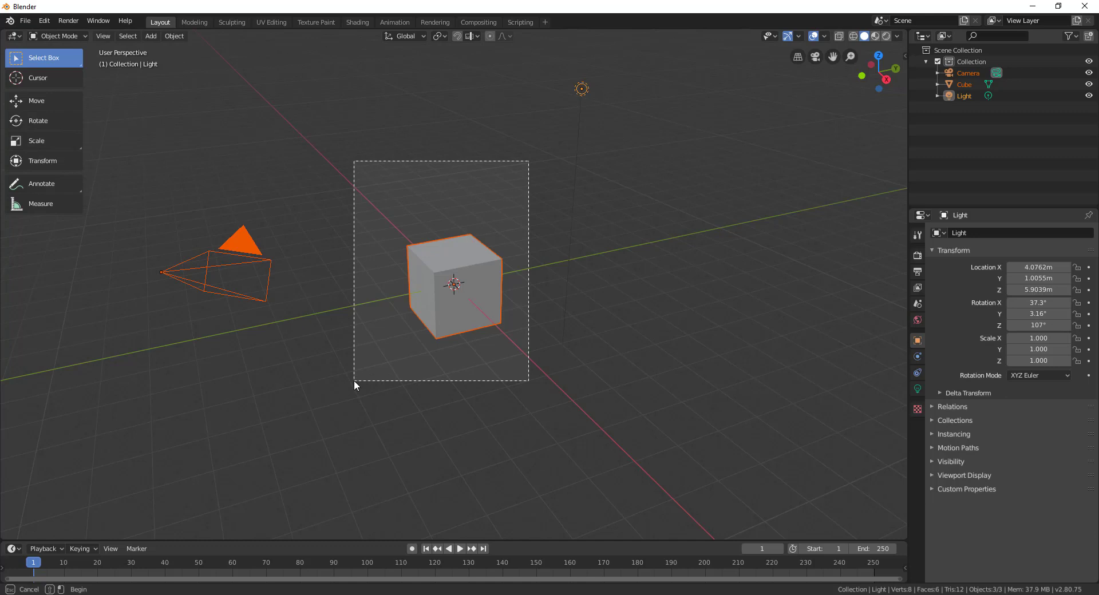
{"action": "left_click_drag", "start_coordinate": [354, 381], "coordinate": [354, 381], "text": "ctrl"}
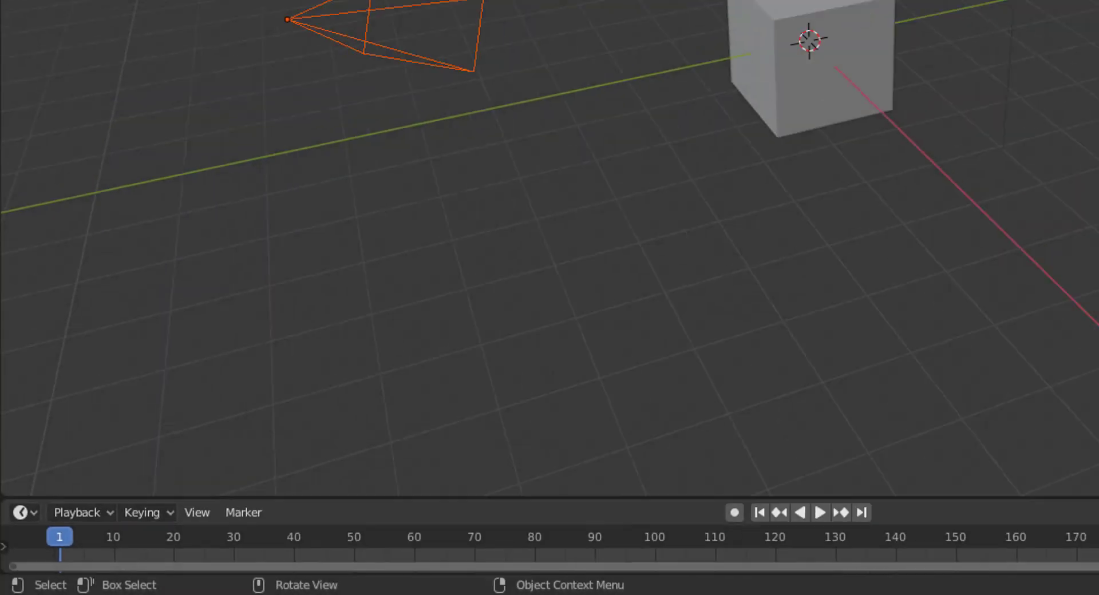
{"action": "right_click", "coordinate": [335, 60]}
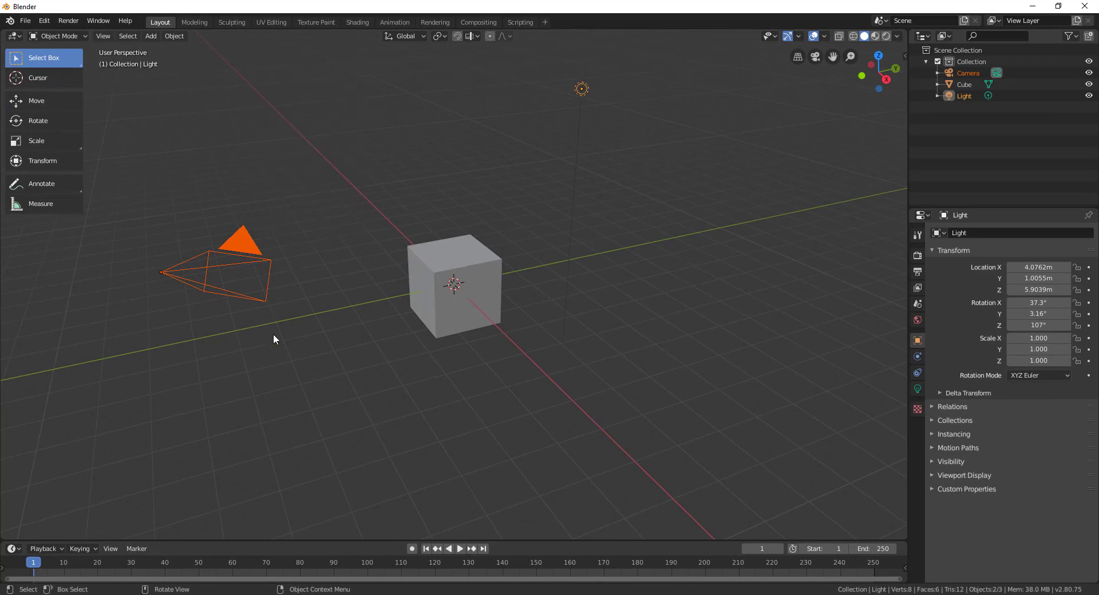
{"action": "left_click", "coordinate": [327, 260]}
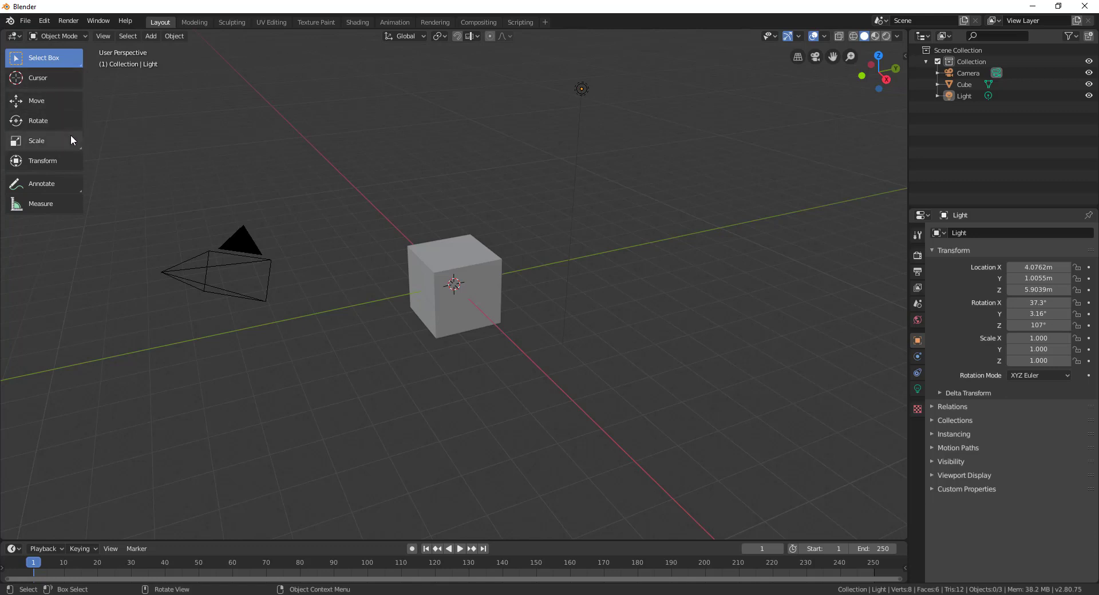
Switch to the plain Select tool and move the cube upward and the camera toward the cube freehand.
{"action": "left_click", "coordinate": [69, 56]}
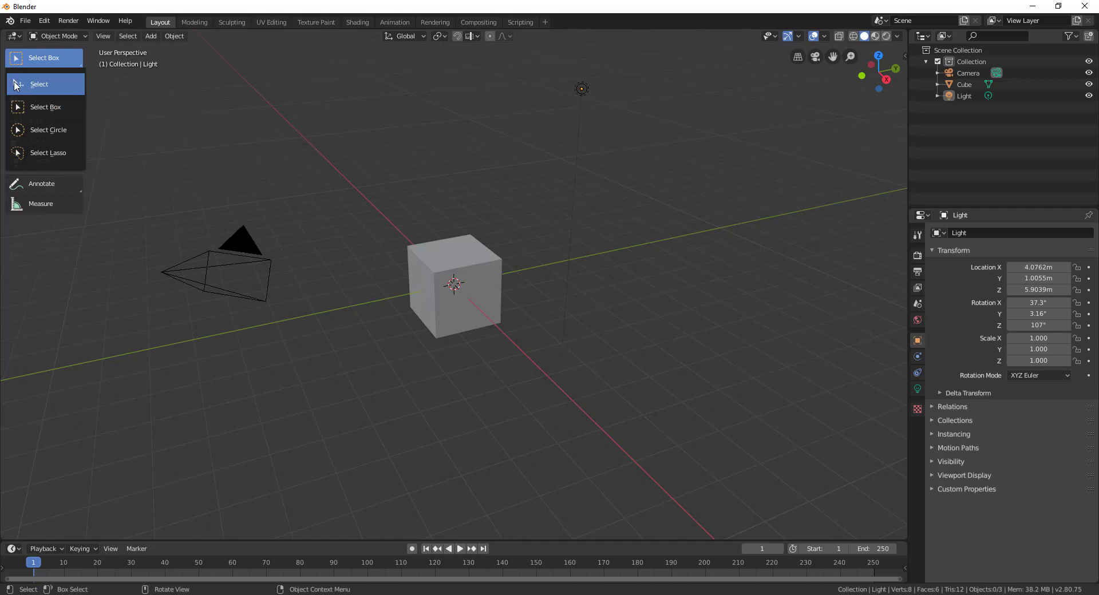
{"action": "left_click", "coordinate": [41, 86]}
{"action": "left_click_drag", "start_coordinate": [465, 264], "coordinate": [477, 188]}
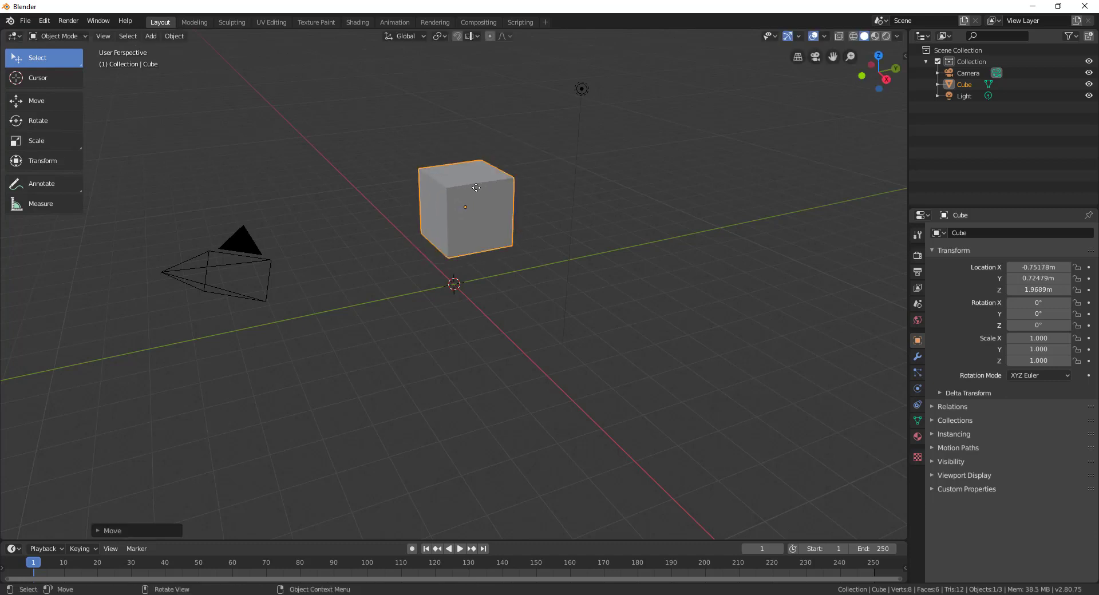
{"action": "left_click_drag", "start_coordinate": [212, 251], "coordinate": [322, 233]}
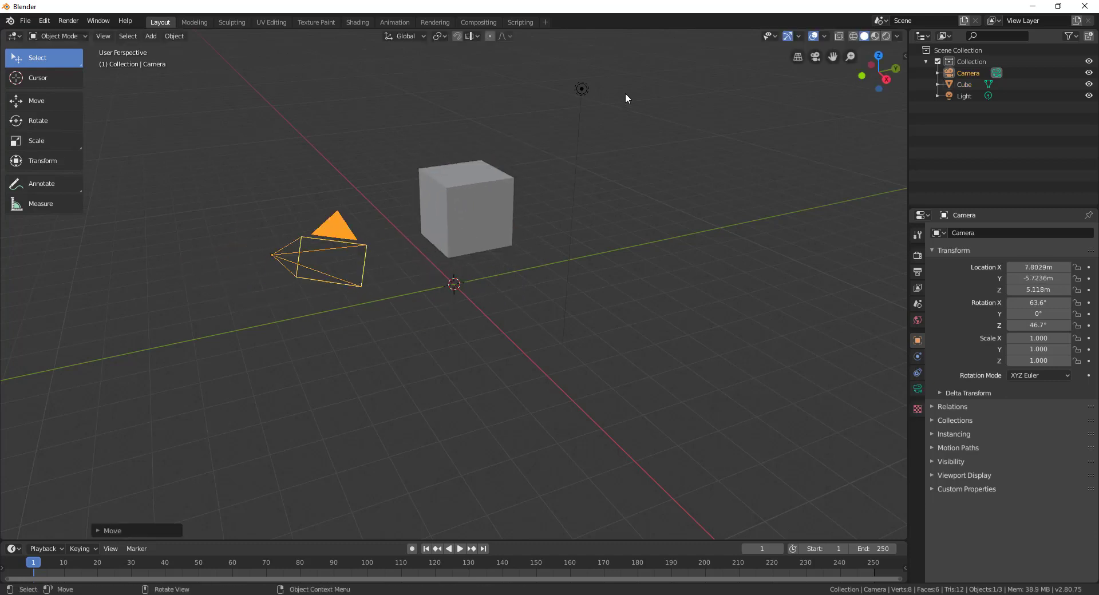
Undo the freehand moves of the camera and the cube.
{"action": "key", "text": "ctrl+z"}
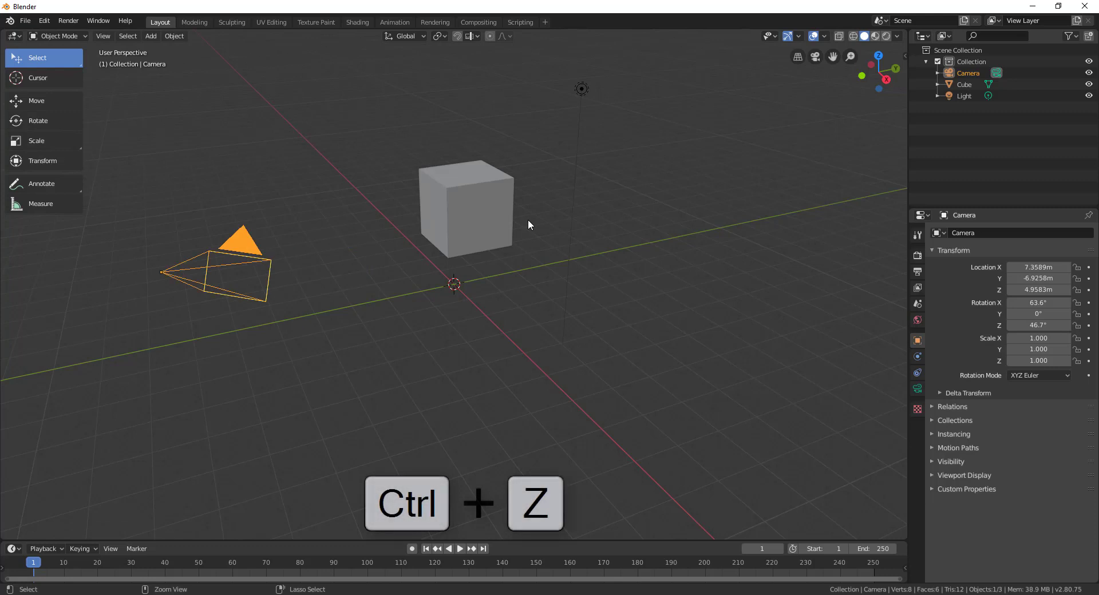
{"action": "key", "text": "ctrl+z"}
{"action": "key", "text": "ctrl+z"}
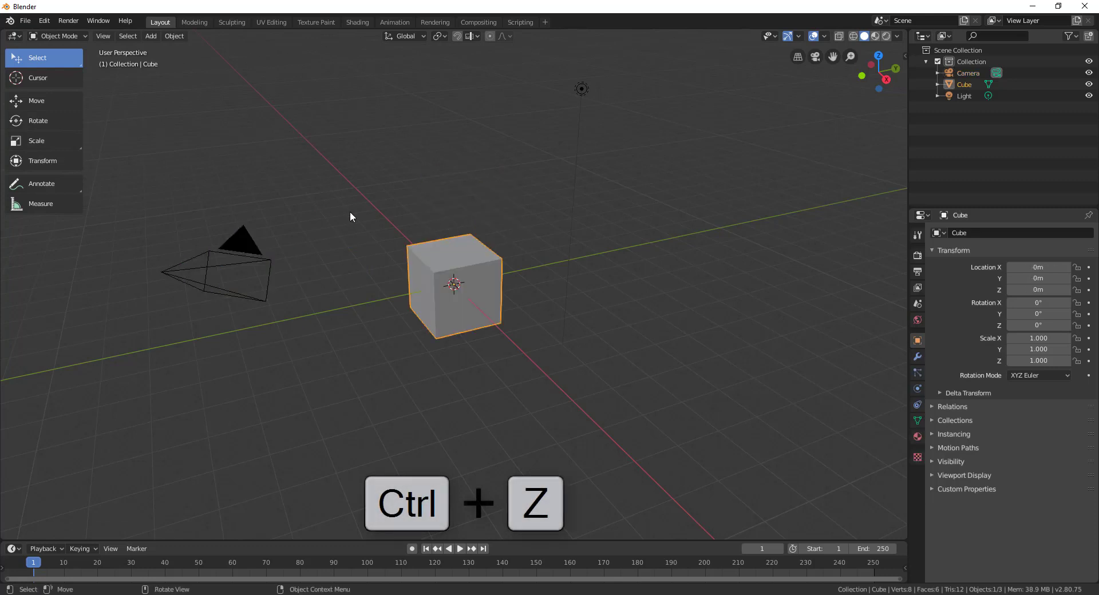
Switch to the Select Circle tool and brush over the camera and light to add them to the selection.
{"action": "left_click", "coordinate": [35, 57]}
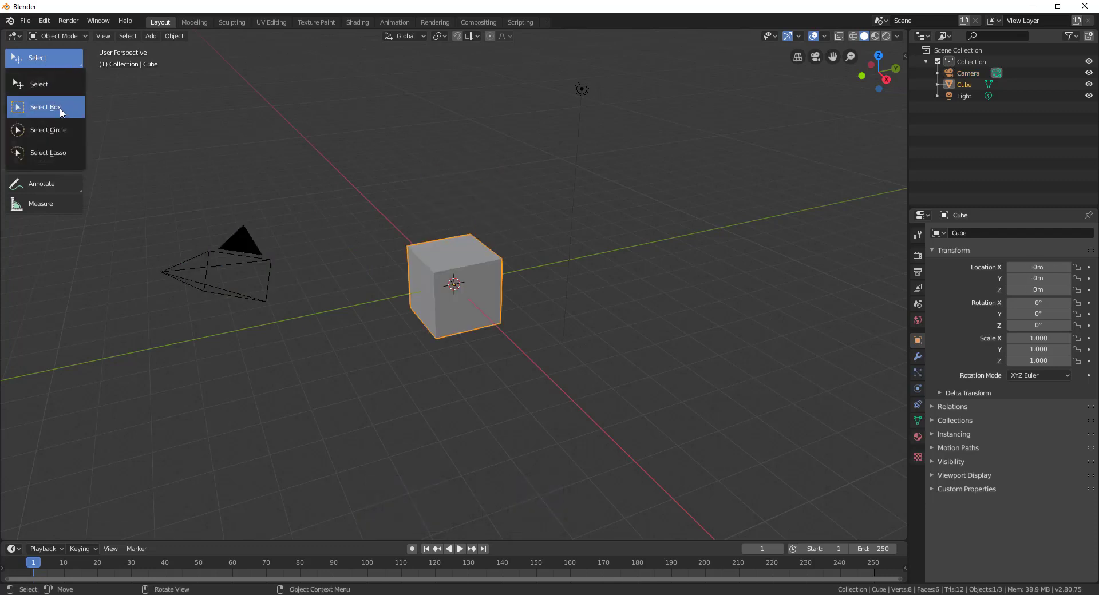
{"action": "left_click", "coordinate": [66, 129]}
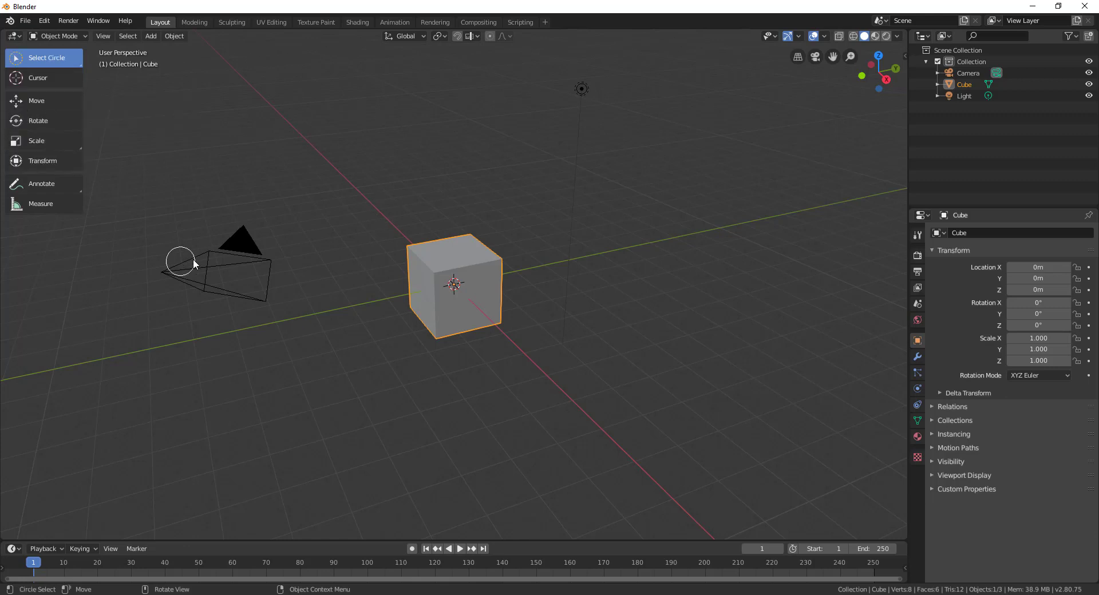
{"action": "mouse_move", "coordinate": [194, 258]}
{"action": "left_mouse_down"}
{"action": "mouse_move", "coordinate": [146, 275]}
{"action": "mouse_move", "coordinate": [469, 279]}
{"action": "mouse_move", "coordinate": [591, 89]}
{"action": "mouse_move", "coordinate": [569, 149]}
{"action": "mouse_move", "coordinate": [397, 309]}
{"action": "mouse_move", "coordinate": [164, 263]}
{"action": "mouse_move", "coordinate": [175, 265]}
{"action": "mouse_move", "coordinate": [150, 275]}
{"action": "mouse_move", "coordinate": [165, 272]}
{"action": "left_mouse_up"}
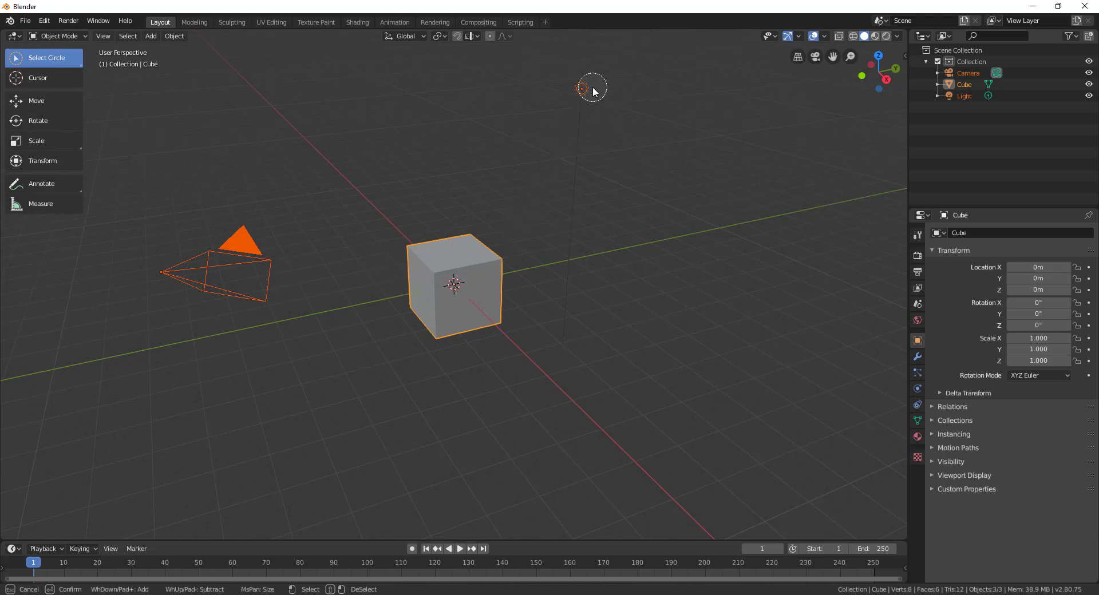
Enlarge and shrink the circle selection brush repeatedly, finishing with a larger circle.
{"action": "scroll", "coordinate": [589, 89], "scroll_direction": "down", "scroll_amount": 4}
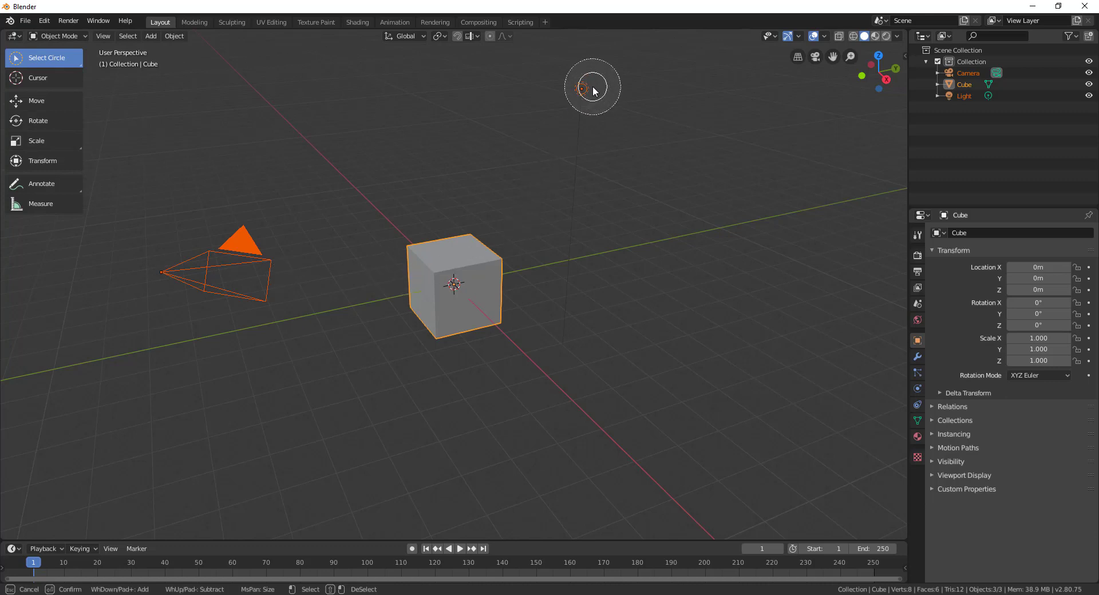
{"action": "scroll", "coordinate": [571, 196], "scroll_direction": "down", "scroll_amount": 4}
{"action": "scroll", "coordinate": [571, 196], "scroll_direction": "up", "scroll_amount": 4}
{"action": "scroll", "coordinate": [572, 196], "scroll_direction": "down", "scroll_amount": 4}
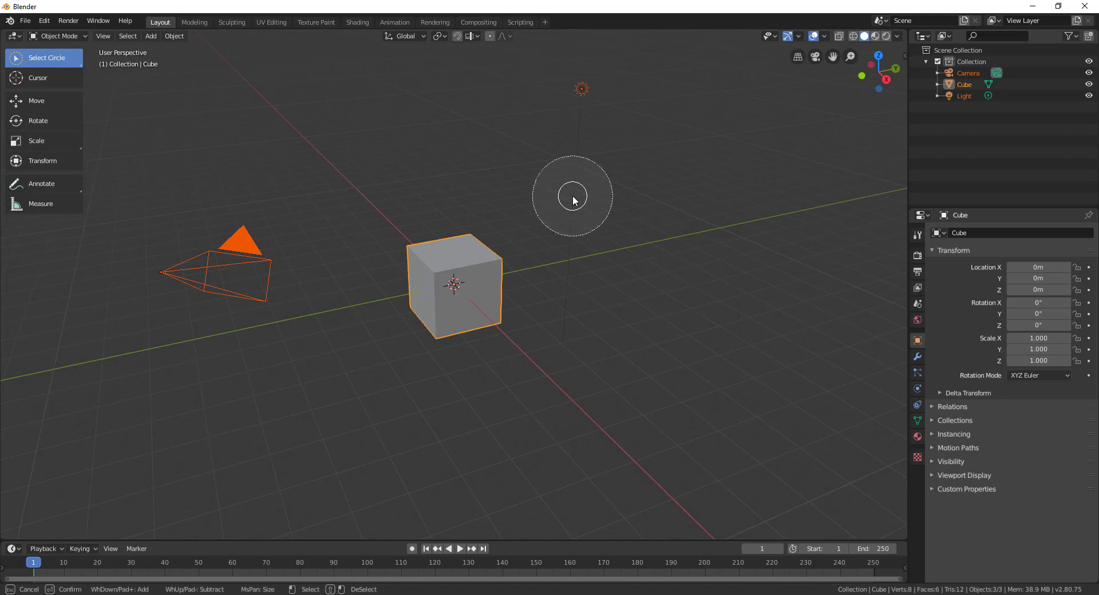
{"action": "scroll", "coordinate": [572, 196], "scroll_direction": "up", "scroll_amount": 3}
{"action": "scroll", "coordinate": [572, 196], "scroll_direction": "down", "scroll_amount": 4}
{"action": "scroll", "coordinate": [573, 197], "scroll_direction": "up", "scroll_amount": 4}
{"action": "scroll", "coordinate": [573, 196], "scroll_direction": "down", "scroll_amount": 3}
{"action": "scroll", "coordinate": [572, 197], "scroll_direction": "down", "scroll_amount": 4}
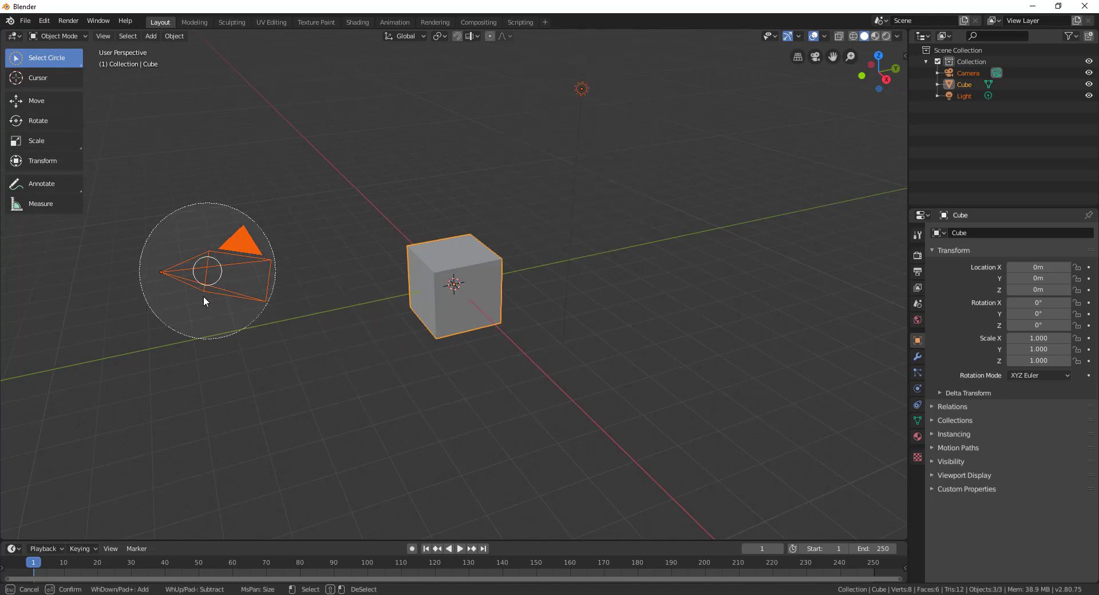
Shrink the selection circle and brush over the camera, cube and light to deselect them.
{"action": "left_click", "coordinate": [420, 268], "text": "shift"}
{"action": "scroll", "coordinate": [521, 246], "scroll_direction": "up", "scroll_amount": 10}
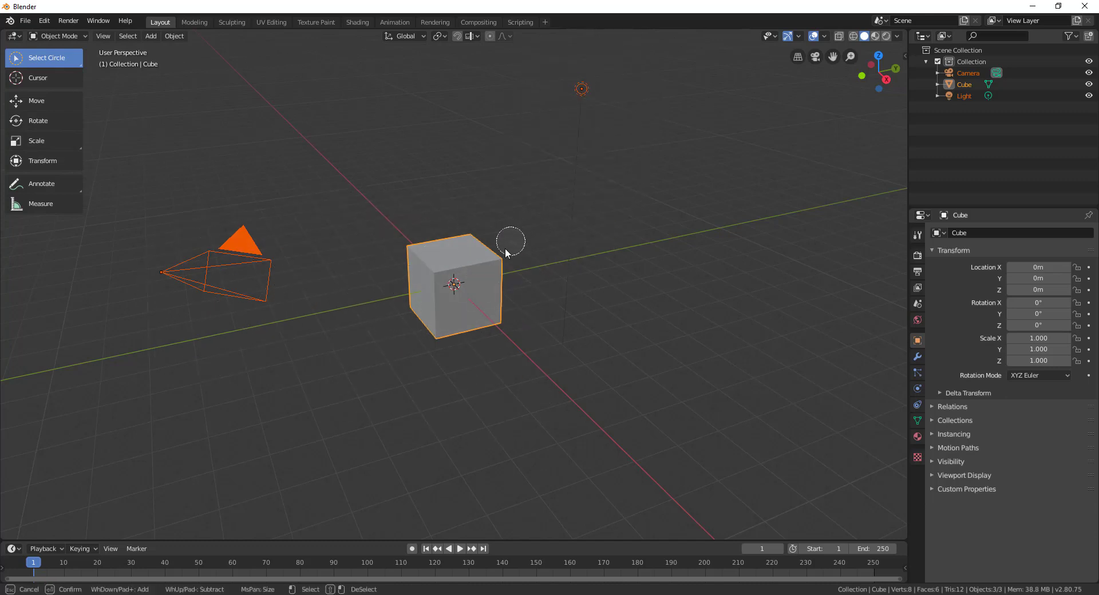
{"action": "mouse_move", "coordinate": [230, 270]}
{"action": "left_mouse_down", "text": "shift"}
{"action": "mouse_move", "coordinate": [143, 277]}
{"action": "mouse_move", "coordinate": [688, 78]}
{"action": "mouse_move", "coordinate": [526, 119]}
{"action": "mouse_move", "coordinate": [433, 166]}
{"action": "left_mouse_up", "text": "shift"}
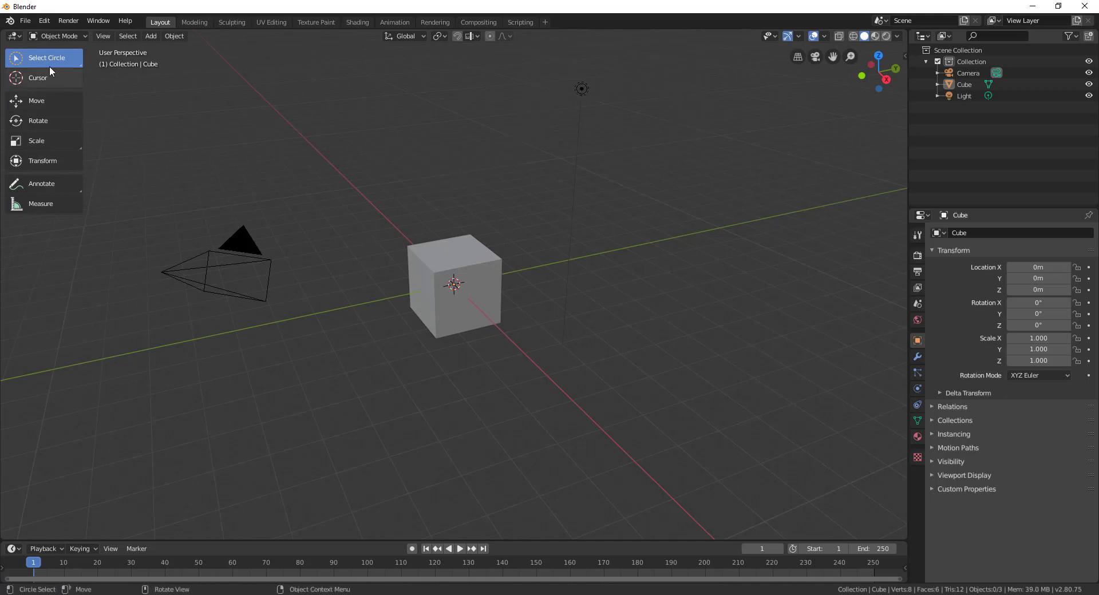
Switch to the Select Lasso tool and draw freehand lasso selections around the camera, cube and light.
{"action": "mouse_move", "coordinate": [44, 58]}
{"action": "left_mouse_down"}
{"action": "mouse_move", "coordinate": [83, 65]}
{"action": "mouse_move", "coordinate": [76, 154]}
{"action": "left_mouse_up"}
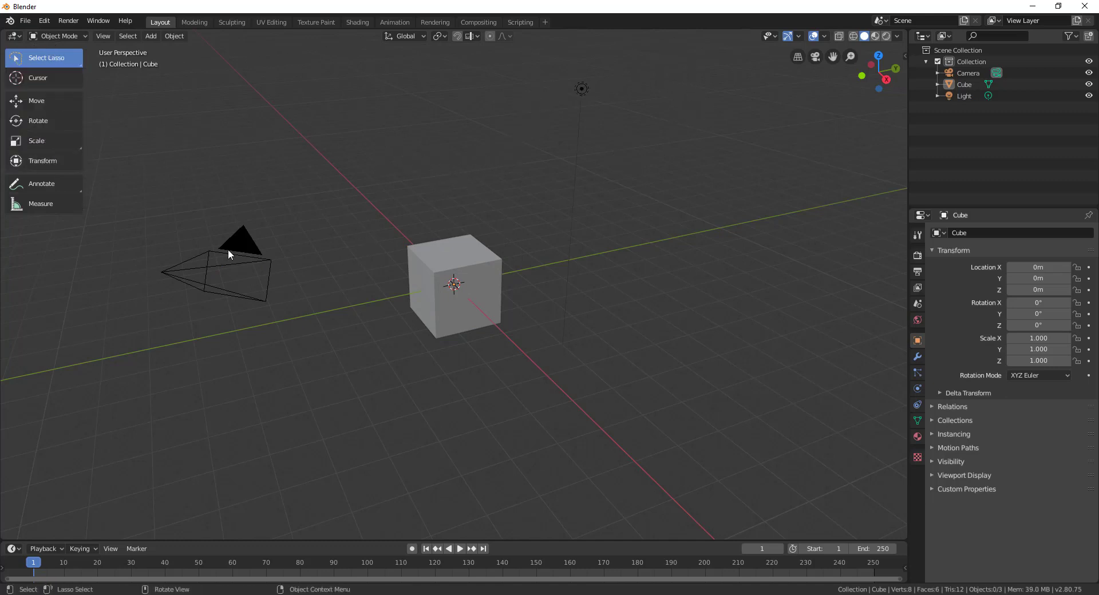
{"action": "mouse_move", "coordinate": [303, 235]}
{"action": "left_mouse_down"}
{"action": "mouse_move", "coordinate": [215, 171]}
{"action": "mouse_move", "coordinate": [201, 399]}
{"action": "mouse_move", "coordinate": [209, 395]}
{"action": "left_mouse_up"}
{"action": "mouse_move", "coordinate": [383, 188]}
{"action": "left_mouse_down"}
{"action": "mouse_move", "coordinate": [346, 263]}
{"action": "mouse_move", "coordinate": [524, 372]}
{"action": "mouse_move", "coordinate": [540, 215]}
{"action": "left_mouse_up"}
{"action": "mouse_move", "coordinate": [443, 212]}
{"action": "left_mouse_down"}
{"action": "mouse_move", "coordinate": [345, 131]}
{"action": "mouse_move", "coordinate": [264, 164]}
{"action": "mouse_move", "coordinate": [324, 170]}
{"action": "mouse_move", "coordinate": [309, 212]}
{"action": "mouse_move", "coordinate": [352, 198]}
{"action": "left_mouse_up"}
{"action": "mouse_move", "coordinate": [613, 65]}
{"action": "left_mouse_down"}
{"action": "mouse_move", "coordinate": [473, 177]}
{"action": "mouse_move", "coordinate": [644, 109]}
{"action": "left_mouse_up"}
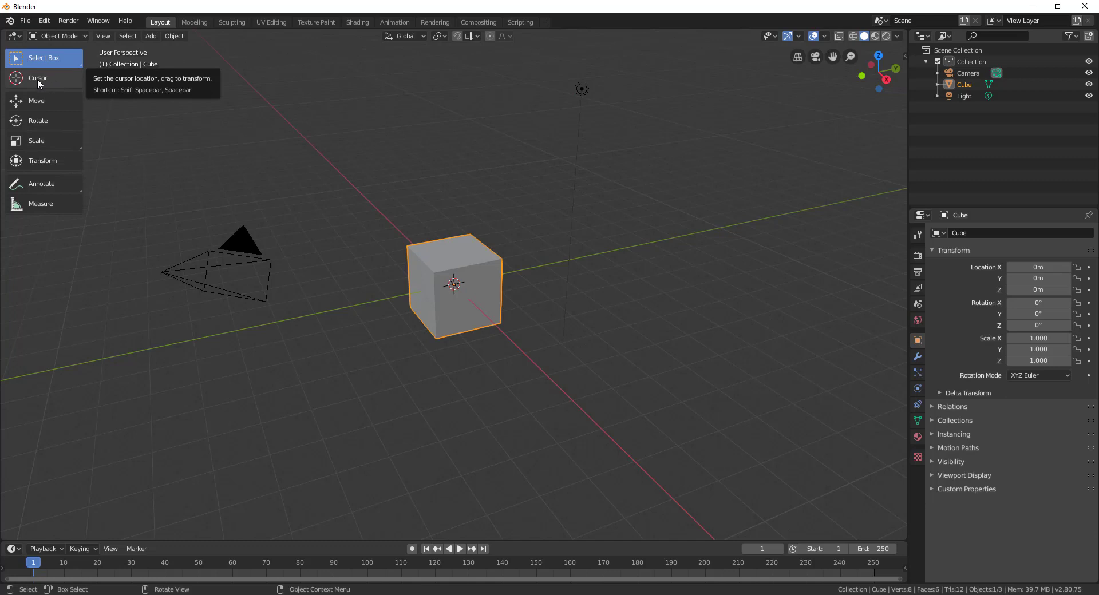
Activate the Cursor tool and place the 3D cursor at several empty spots around the cube.
{"action": "left_click", "coordinate": [36, 78]}
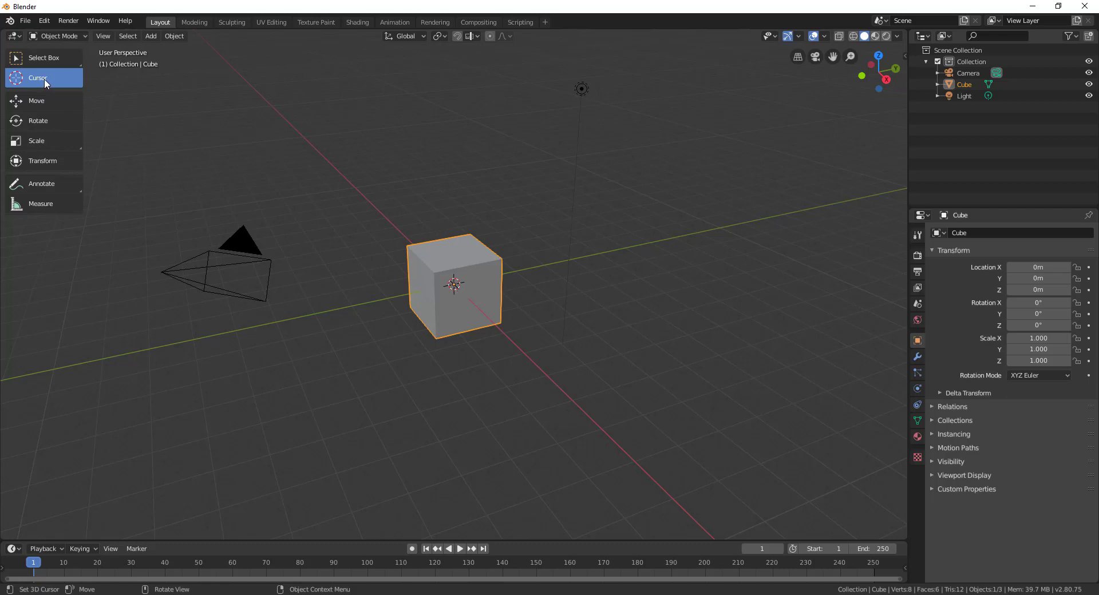
{"action": "left_click", "coordinate": [331, 160]}
{"action": "left_click", "coordinate": [81, 376]}
{"action": "left_click", "coordinate": [634, 423]}
{"action": "left_click", "coordinate": [868, 218]}
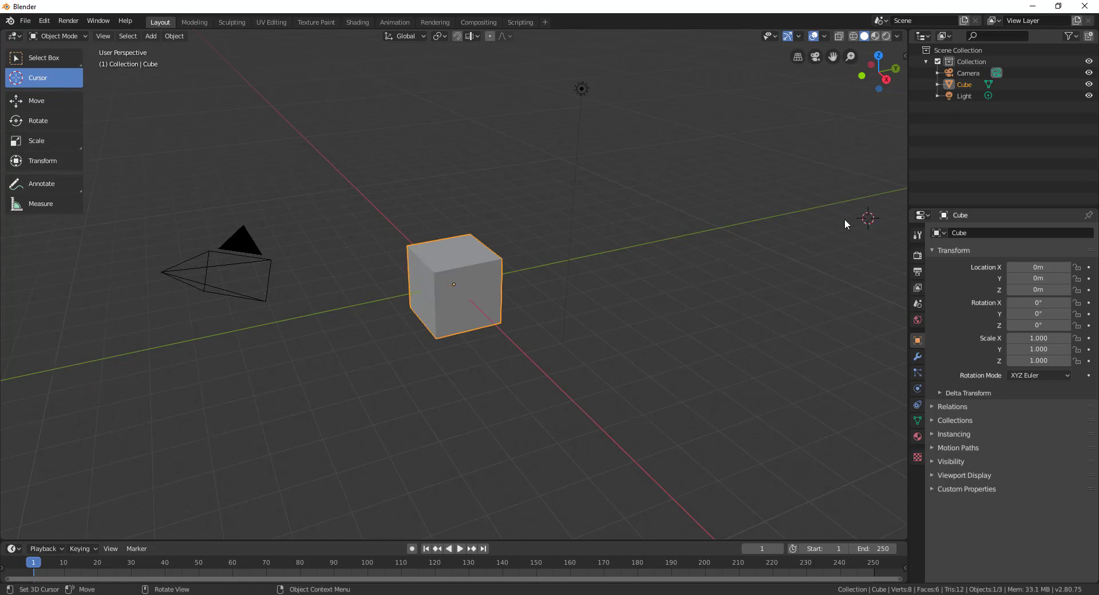
Place the 3D cursor on the cube's side faces, viewing the cube from different angles.
{"action": "left_click", "coordinate": [471, 282]}
{"action": "middle_click_drag", "start_coordinate": [625, 342], "coordinate": [411, 274]}
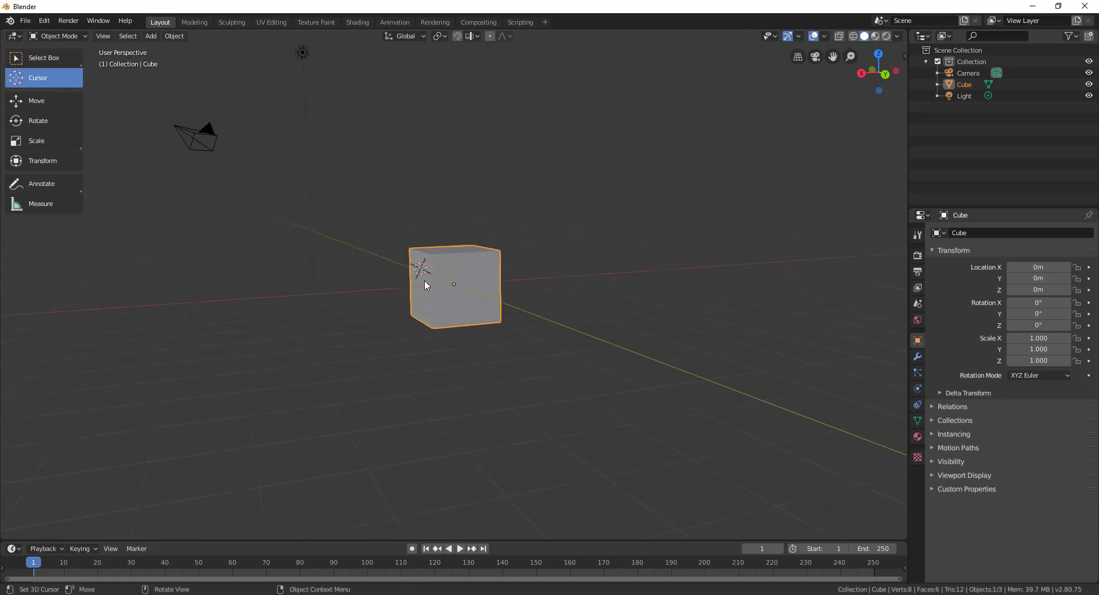
{"action": "left_click", "coordinate": [445, 301]}
Place the 3D cursor on the cube's top face from the top view, and reposition it near the face's centre.
{"action": "middle_click_drag", "start_coordinate": [590, 357], "coordinate": [480, 400]}
{"action": "key", "text": "KP_7"}
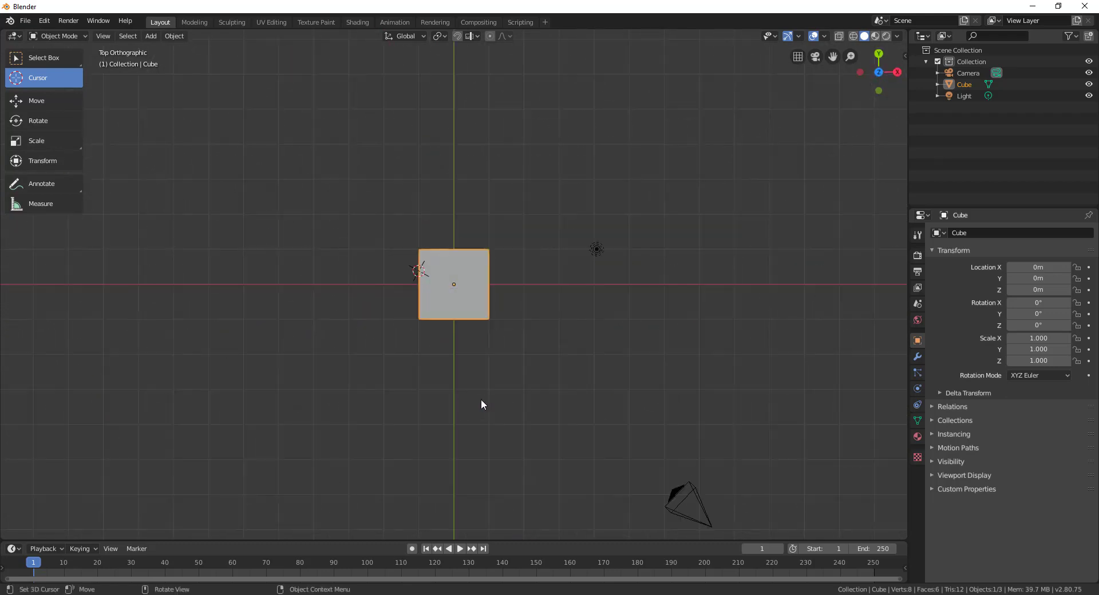
{"action": "left_click", "coordinate": [465, 289]}
{"action": "middle_click_drag", "start_coordinate": [469, 430], "coordinate": [422, 327]}
{"action": "scroll", "coordinate": [422, 326], "scroll_direction": "up", "scroll_amount": 6}
{"action": "middle_click_drag", "start_coordinate": [442, 238], "coordinate": [474, 211]}
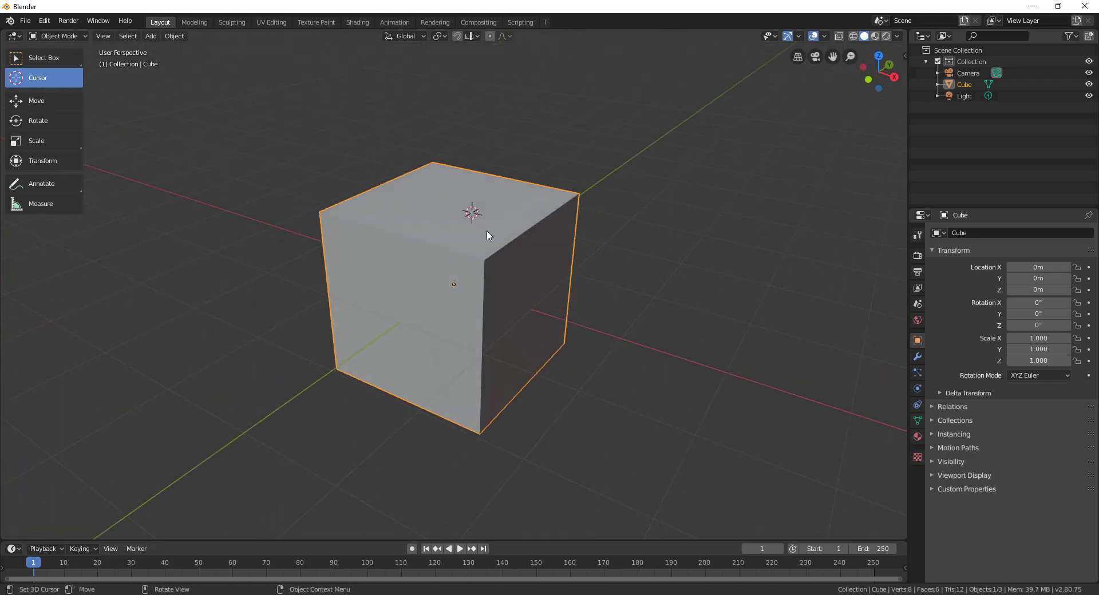
{"action": "middle_click_drag", "start_coordinate": [432, 284], "coordinate": [510, 211]}
{"action": "left_click_drag", "start_coordinate": [474, 247], "coordinate": [450, 229]}
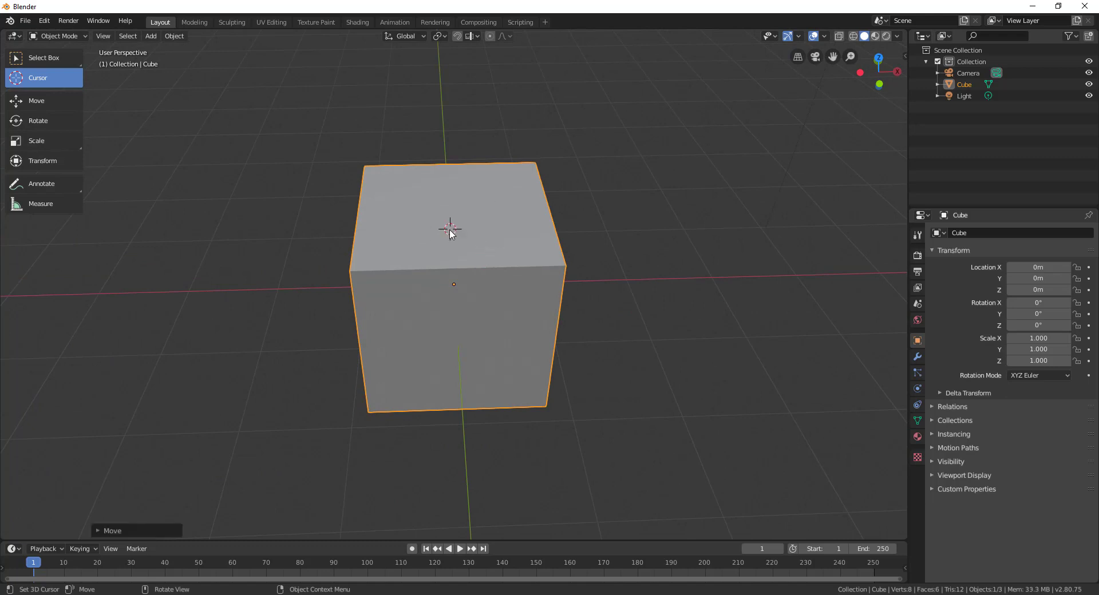
Place the 3D cursor at several empty spots around the cube from a new viewing angle.
{"action": "middle_click_drag", "start_coordinate": [496, 235], "coordinate": [421, 266]}
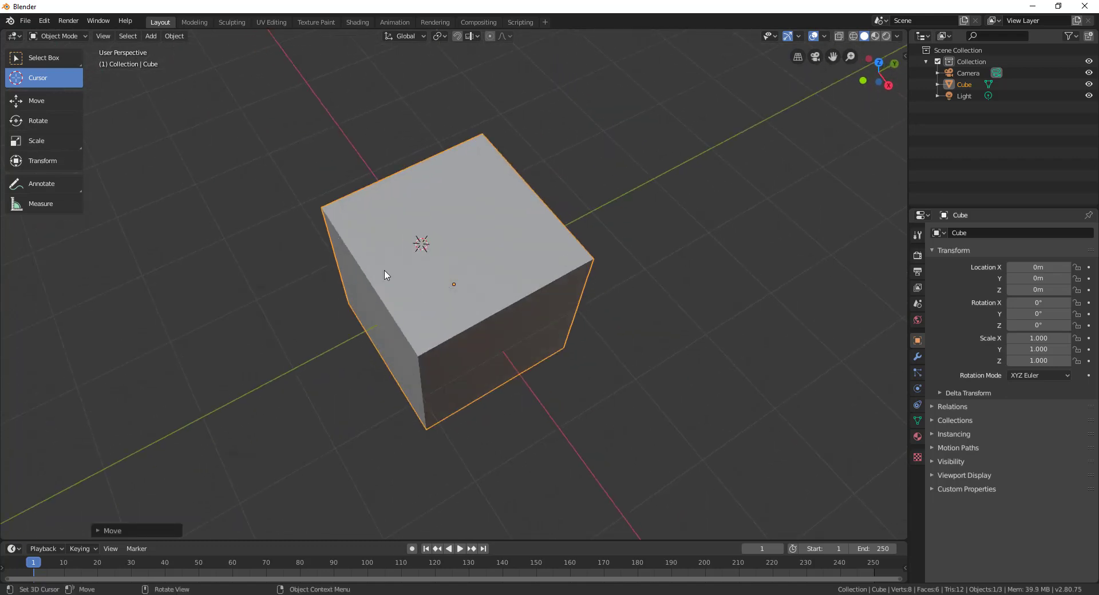
{"action": "middle_click_drag", "start_coordinate": [455, 407], "coordinate": [585, 360]}
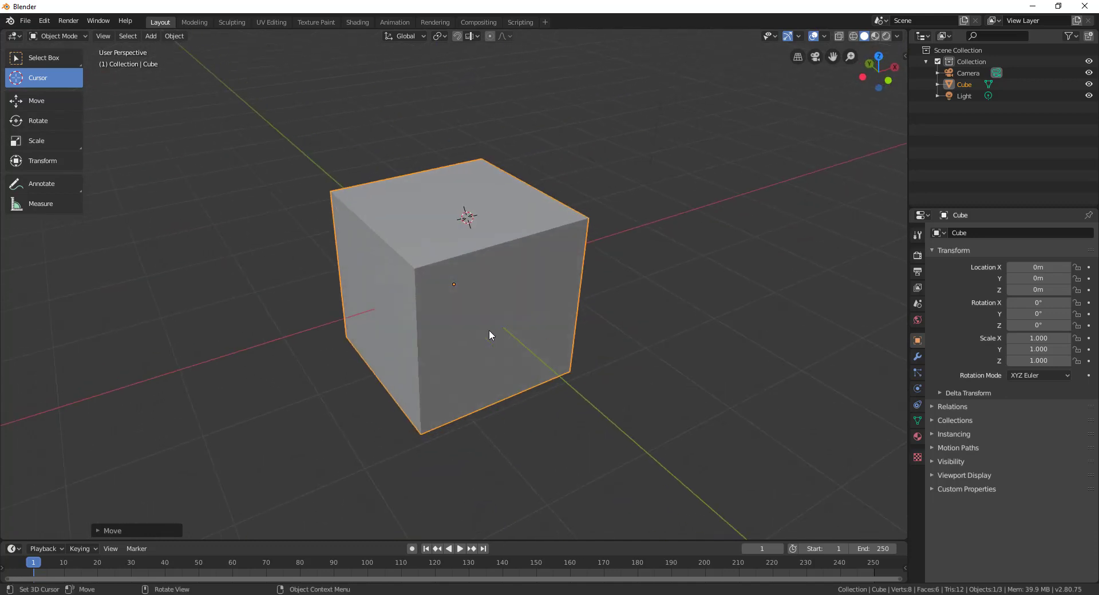
{"action": "middle_click_drag", "start_coordinate": [490, 335], "coordinate": [716, 232]}
{"action": "left_click", "coordinate": [716, 229]}
{"action": "left_click", "coordinate": [219, 137]}
{"action": "left_click", "coordinate": [115, 331]}
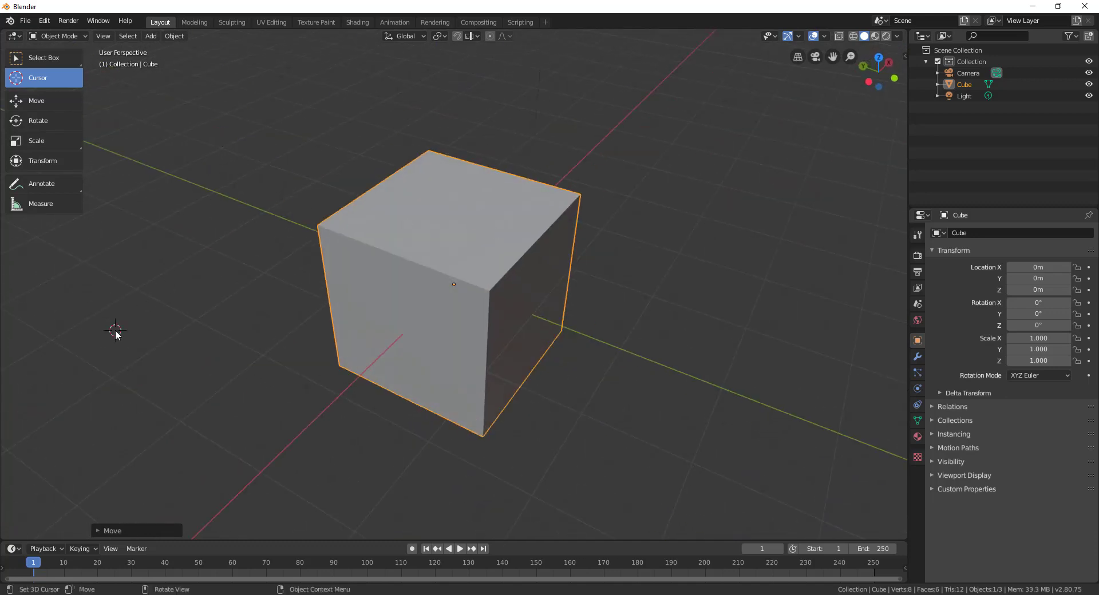
{"action": "left_click", "coordinate": [314, 70]}
{"action": "left_click", "coordinate": [150, 379]}
Open the 3D cursor's properties in the sidebar and set its location to 0 m on X, Y and Z.
{"action": "key", "text": "n"}
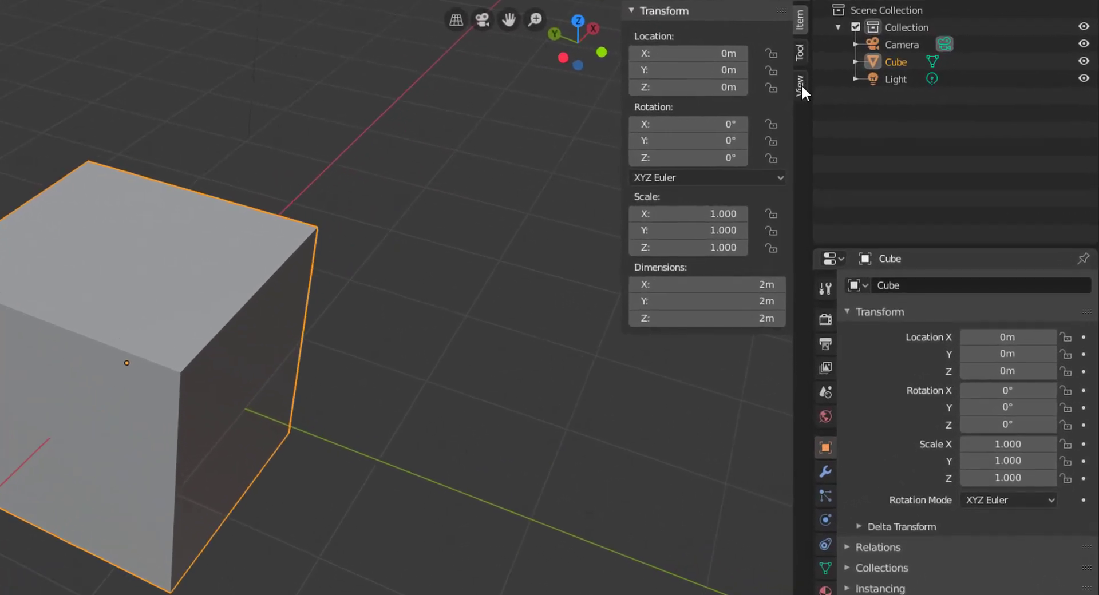
{"action": "left_click", "coordinate": [901, 101]}
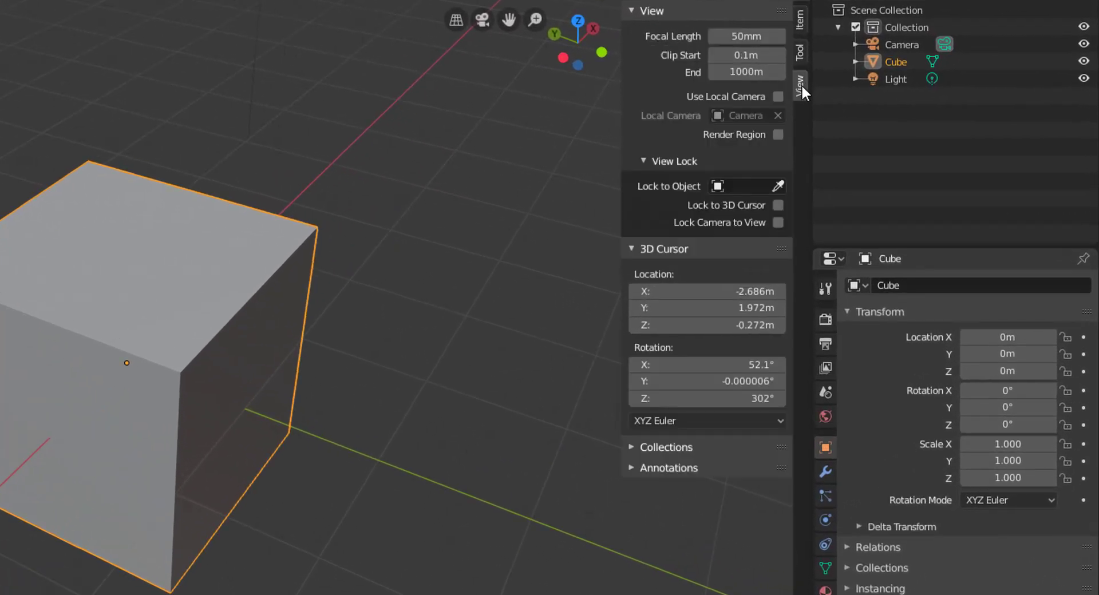
{"action": "left_click", "coordinate": [640, 249]}
{"action": "left_click", "coordinate": [668, 247]}
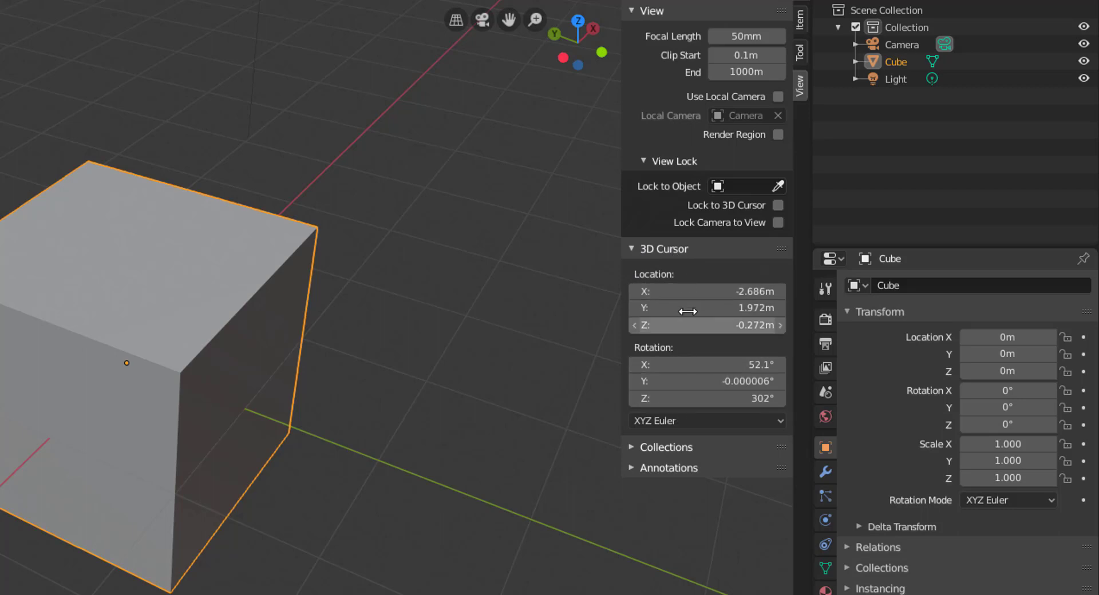
{"action": "left_click", "coordinate": [693, 290]}
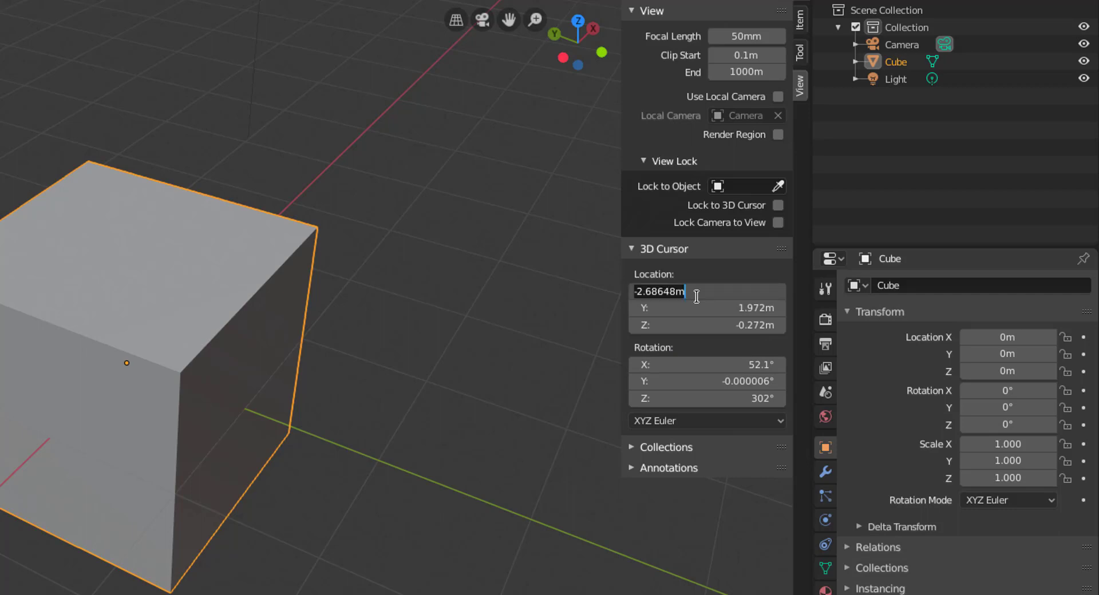
{"action": "type", "text": "0"}
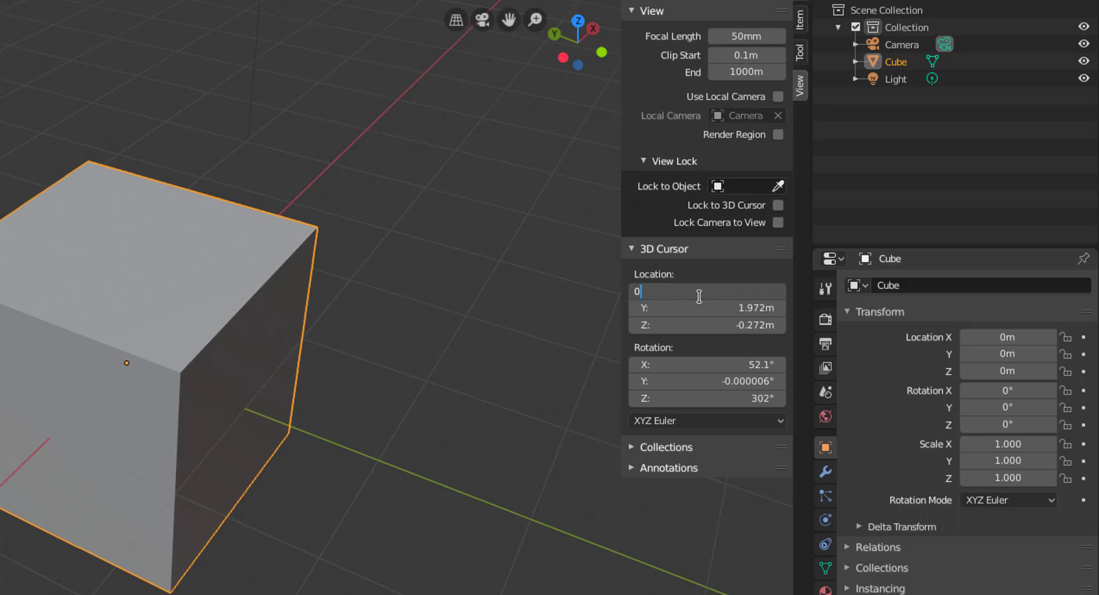
{"action": "key", "text": "Return"}
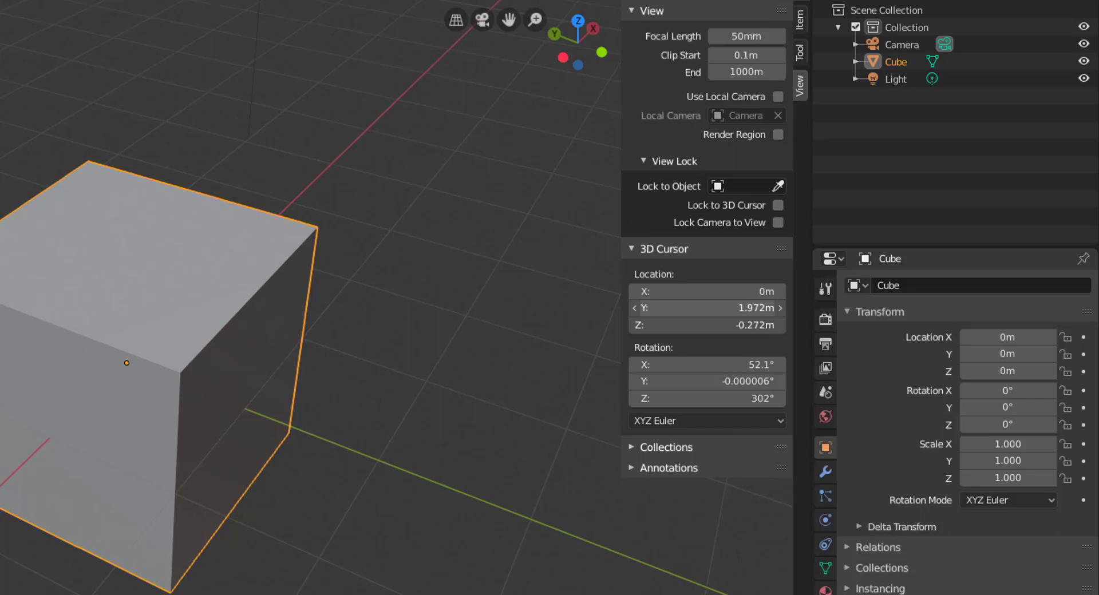
{"action": "left_click_drag", "start_coordinate": [704, 308], "coordinate": [704, 326]}
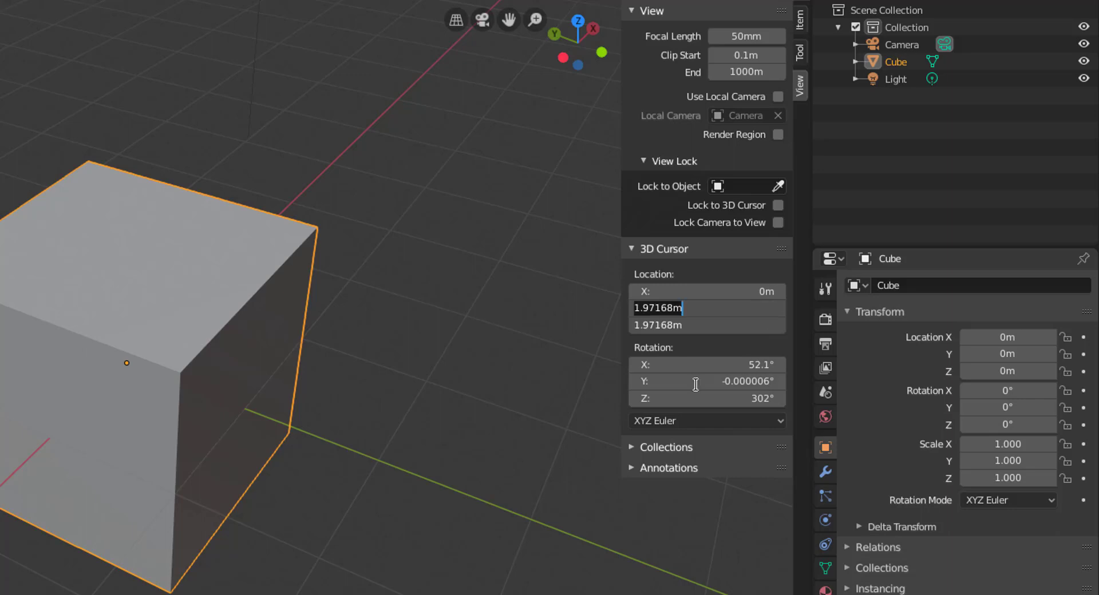
{"action": "type", "text": "0"}
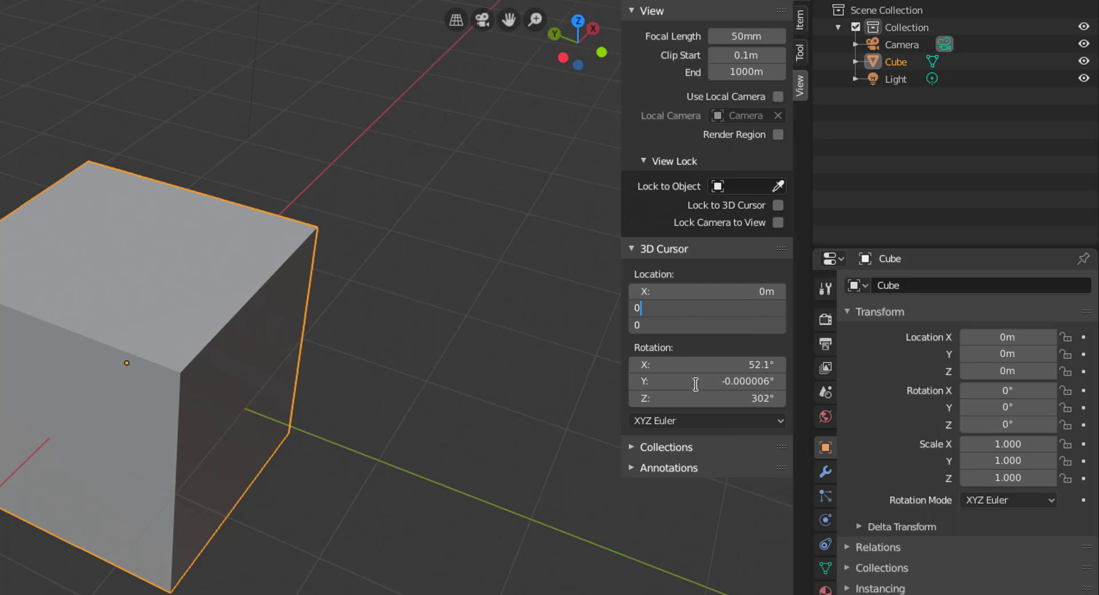
{"action": "key", "text": "Return"}
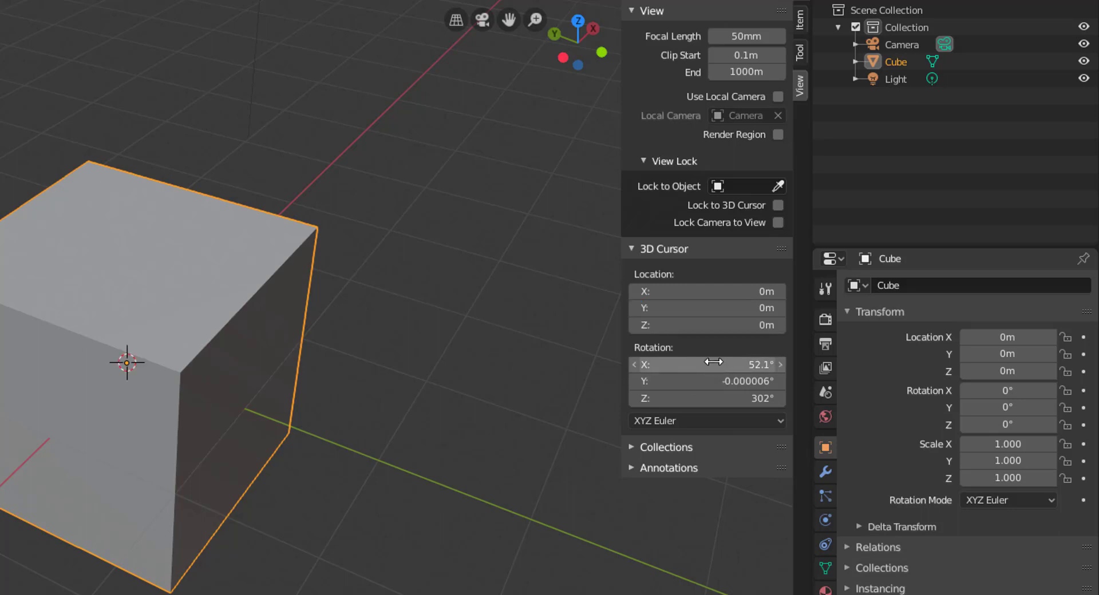
Set the 3D cursor's rotation to 0° on all three axes and hide the sidebar.
{"action": "left_click_drag", "start_coordinate": [695, 364], "coordinate": [696, 398]}
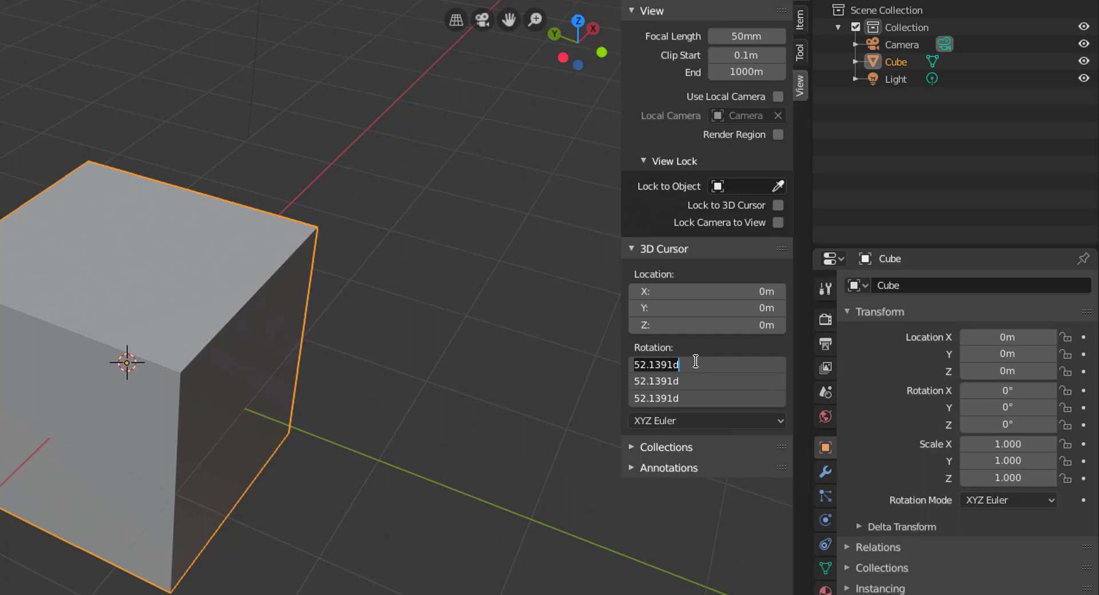
{"action": "type", "text": "0"}
{"action": "key", "text": "Return"}
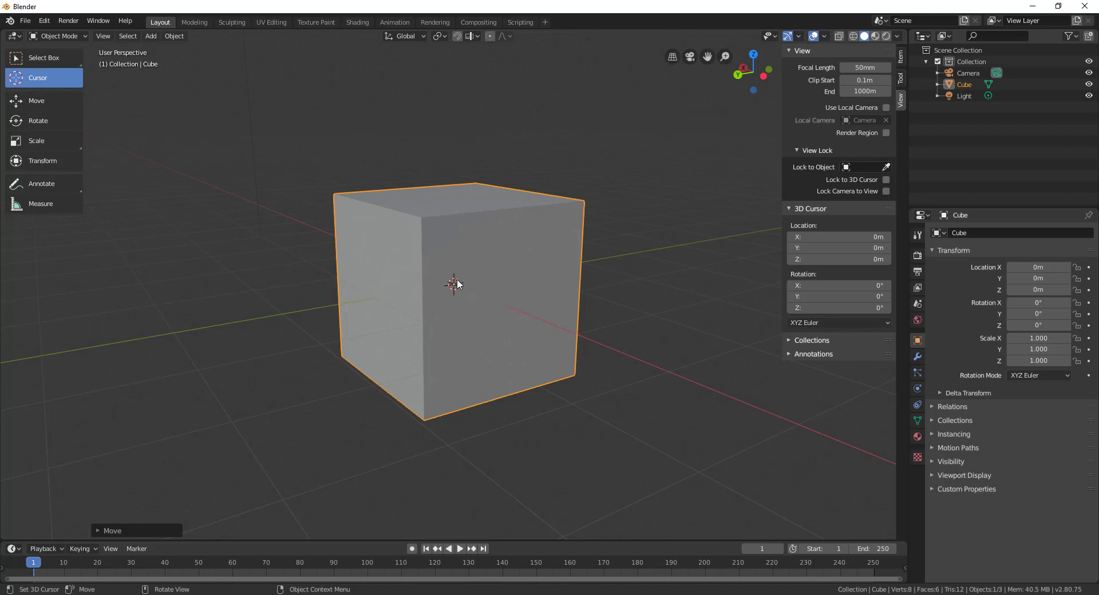
{"action": "middle_click_drag", "start_coordinate": [533, 315], "coordinate": [448, 342]}
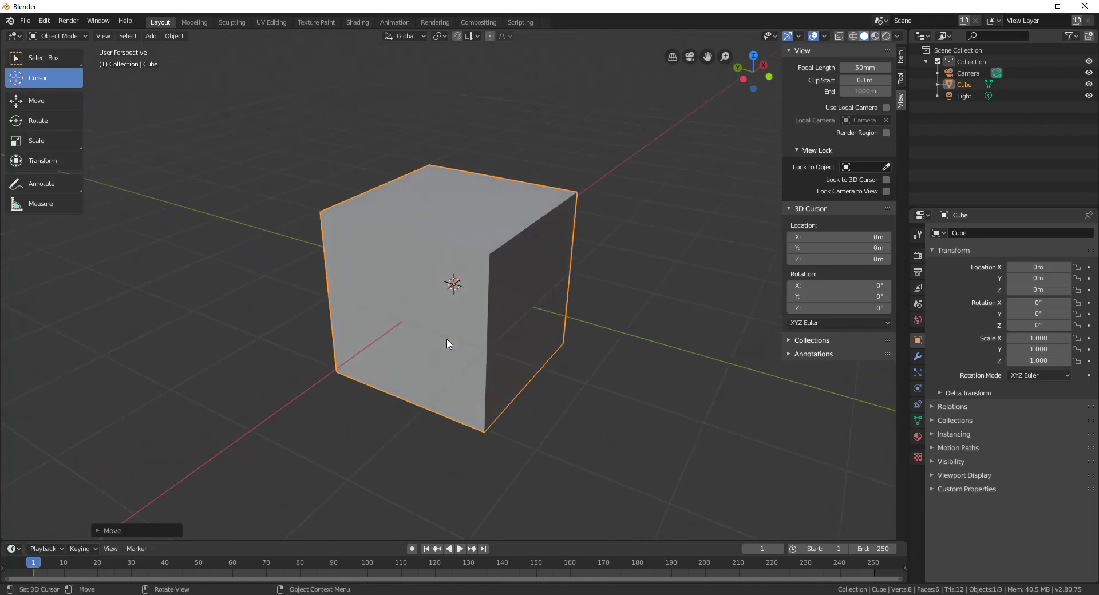
{"action": "scroll", "coordinate": [441, 366], "scroll_direction": "down", "scroll_amount": 4}
{"action": "middle_click_drag", "start_coordinate": [537, 382], "coordinate": [539, 383]}
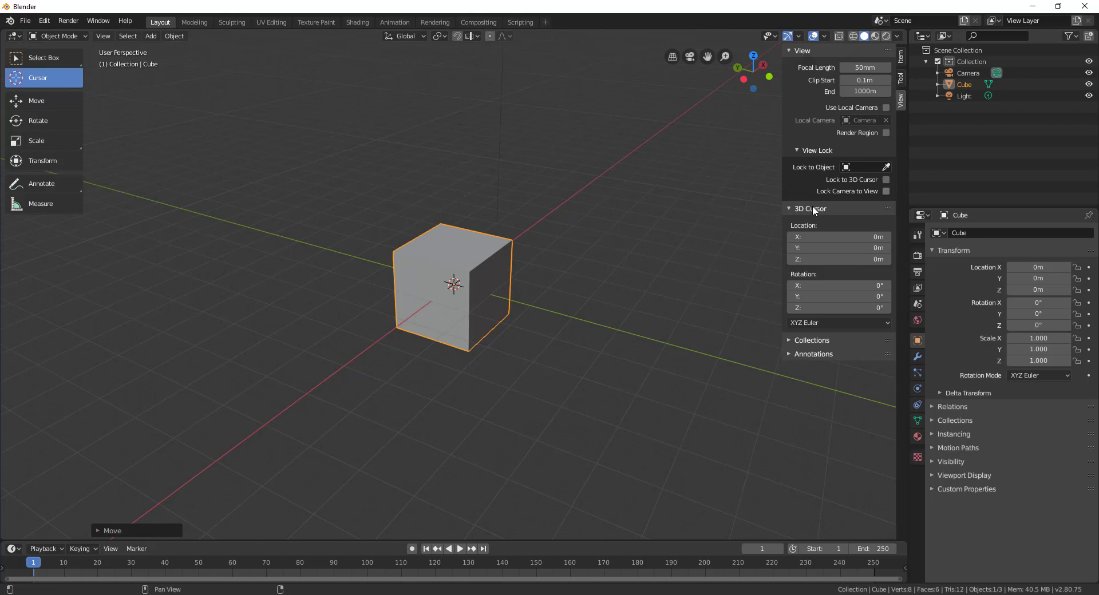
{"action": "key", "text": "n"}
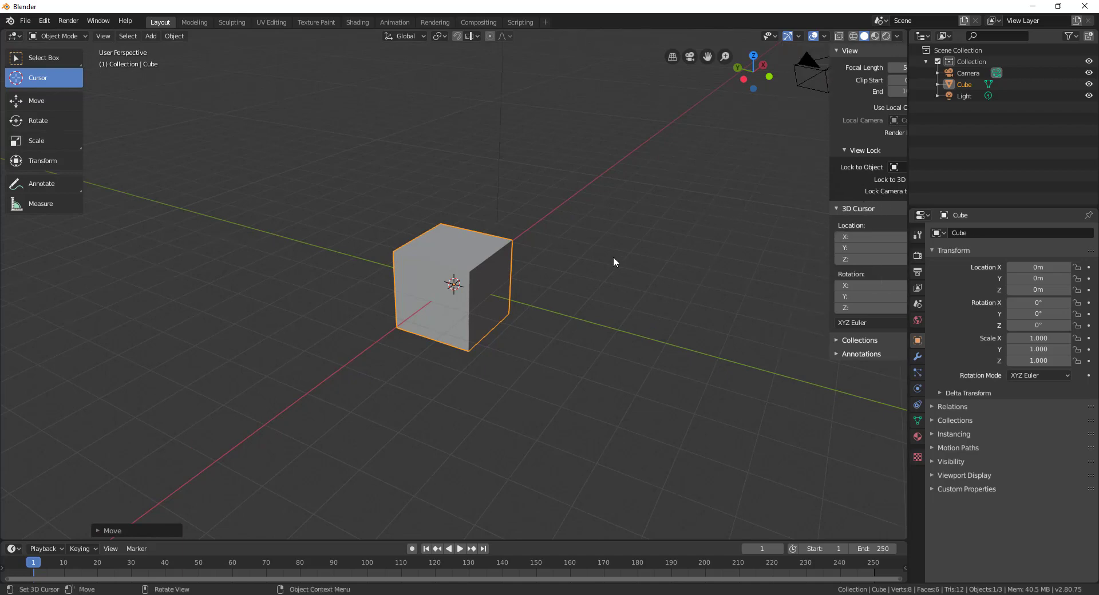
Place the 3D cursor in the empty space on one side of the cube and on the opposite side.
{"action": "middle_click_drag", "start_coordinate": [378, 355], "coordinate": [630, 245]}
{"action": "left_click", "coordinate": [714, 197]}
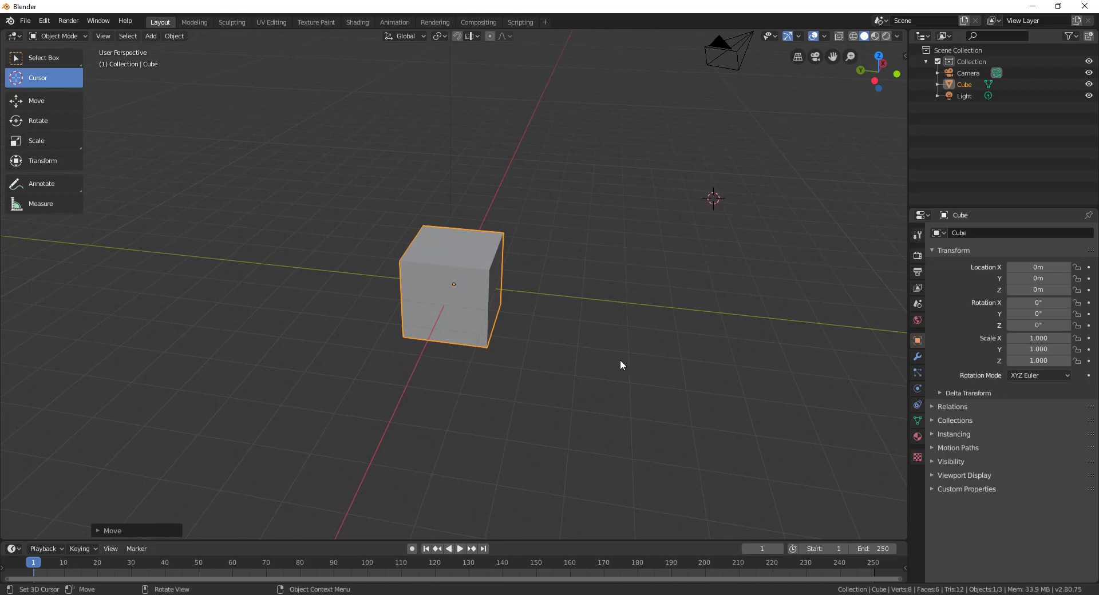
{"action": "left_click", "coordinate": [204, 255]}
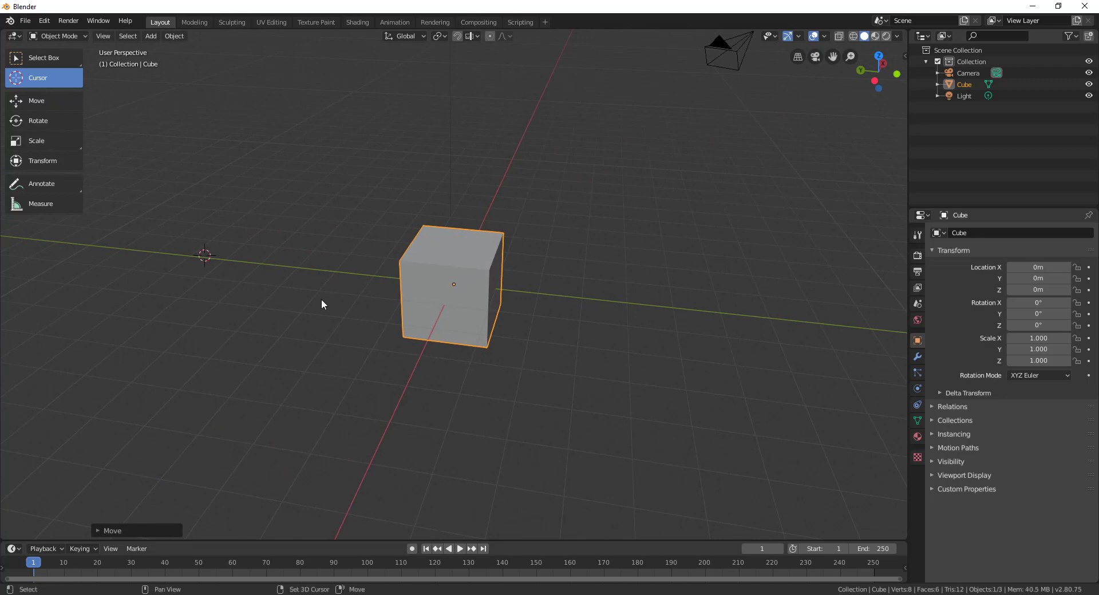
Return the 3D cursor to the world origin and frame the whole scene with Center Cursor and View All.
{"action": "key", "text": "shift+c"}
{"action": "middle_click_drag", "start_coordinate": [302, 444], "coordinate": [404, 243], "text": "shift"}
{"action": "left_click", "coordinate": [103, 35]}
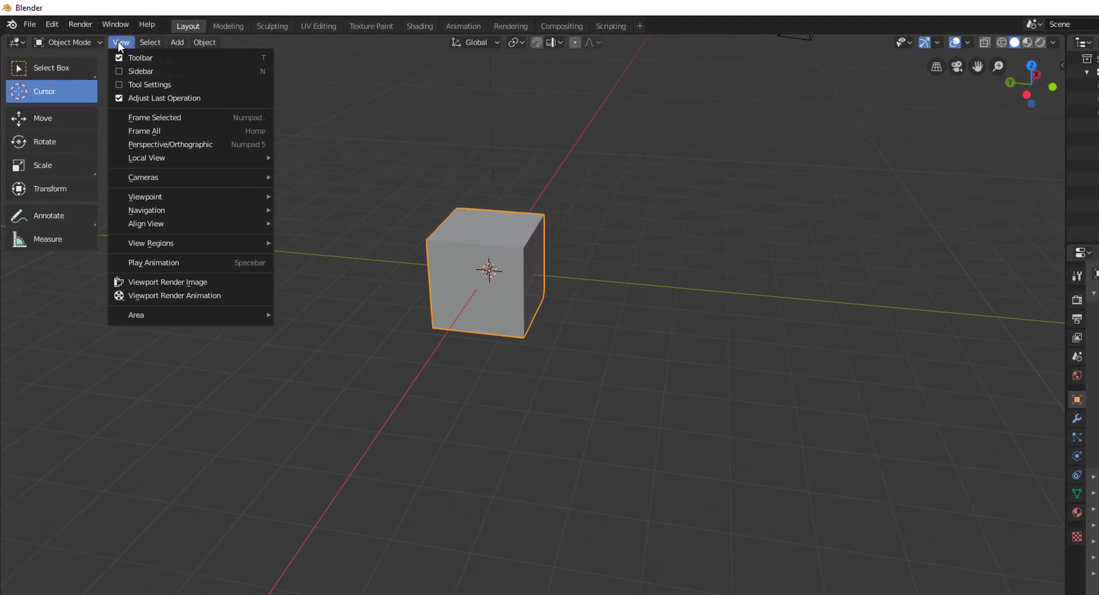
{"action": "mouse_move", "coordinate": [211, 336]}
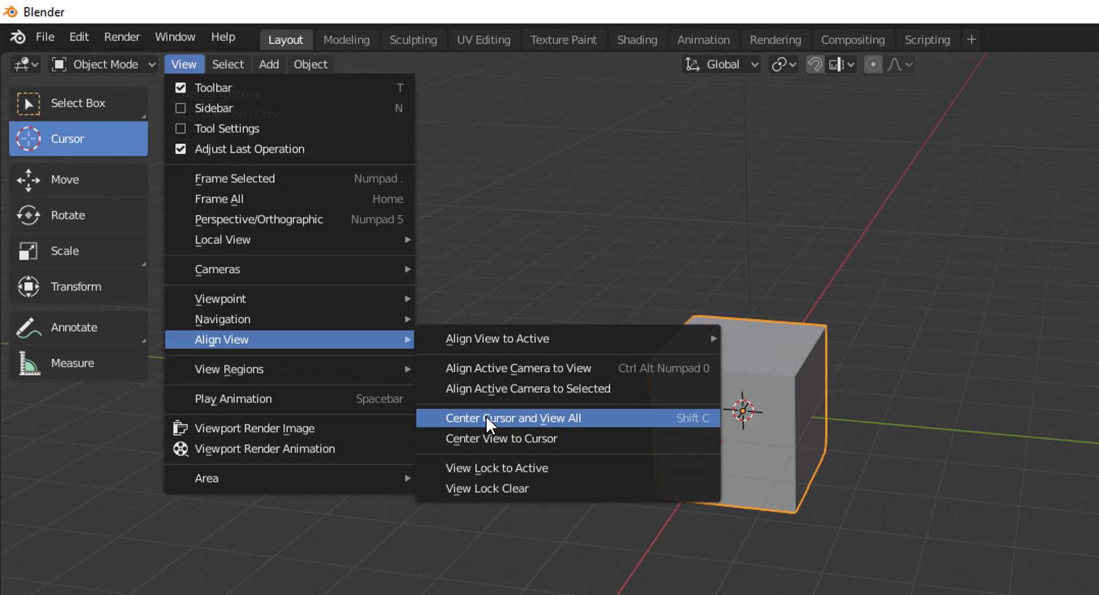
{"action": "left_click", "coordinate": [486, 418]}
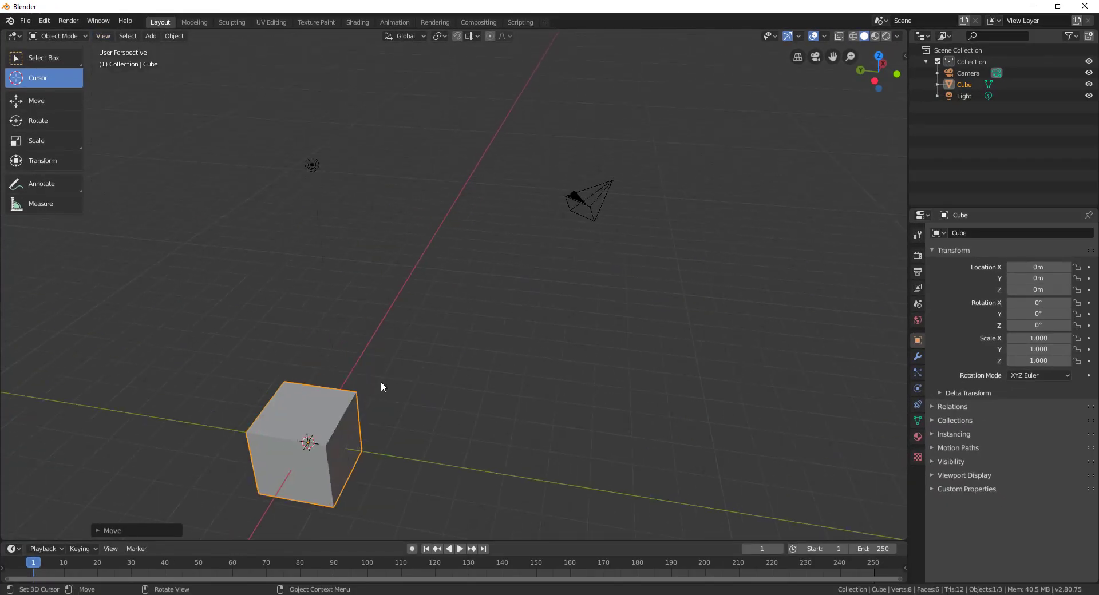
{"action": "middle_click_drag", "start_coordinate": [262, 449], "coordinate": [387, 308]}
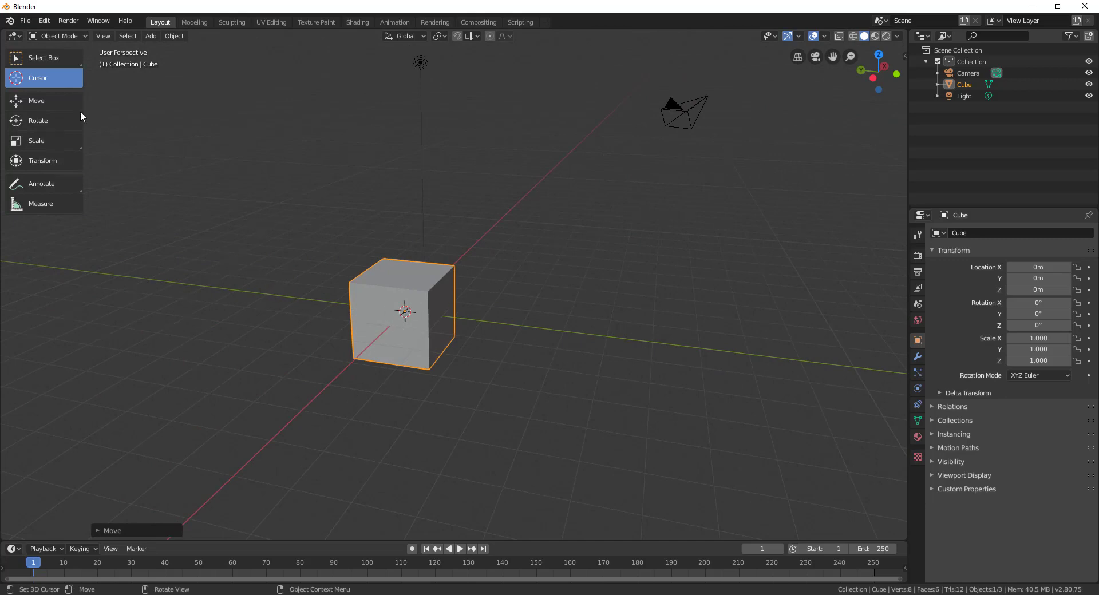
Activate the Move tool for the selected cube.
{"action": "left_click", "coordinate": [47, 101]}
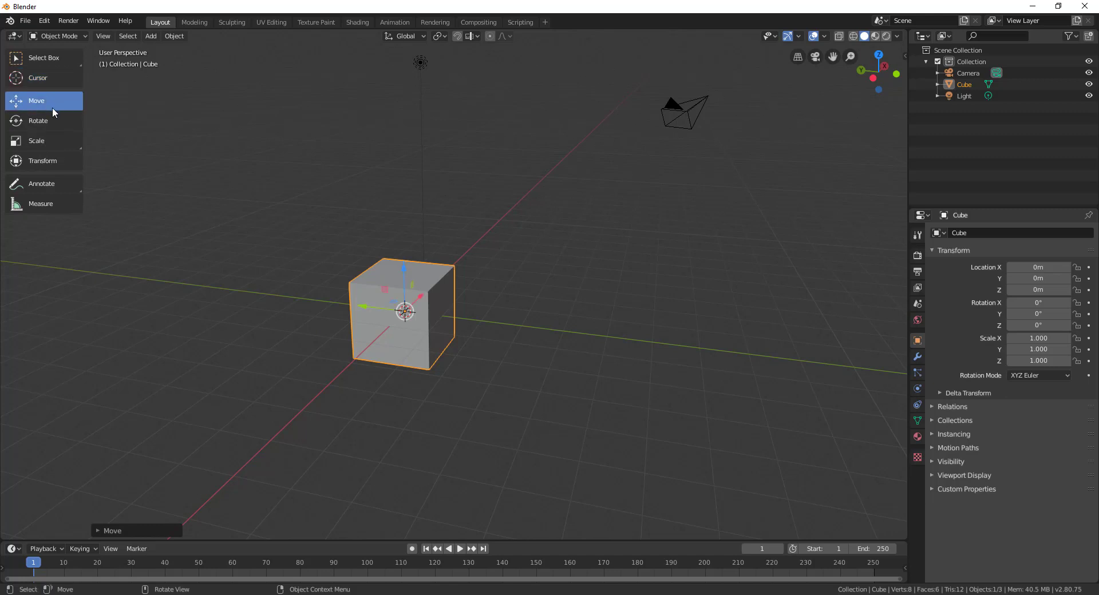
{"action": "middle_click_drag", "start_coordinate": [353, 373], "coordinate": [500, 343]}
{"action": "scroll", "coordinate": [500, 348], "scroll_direction": "up", "scroll_amount": 3}
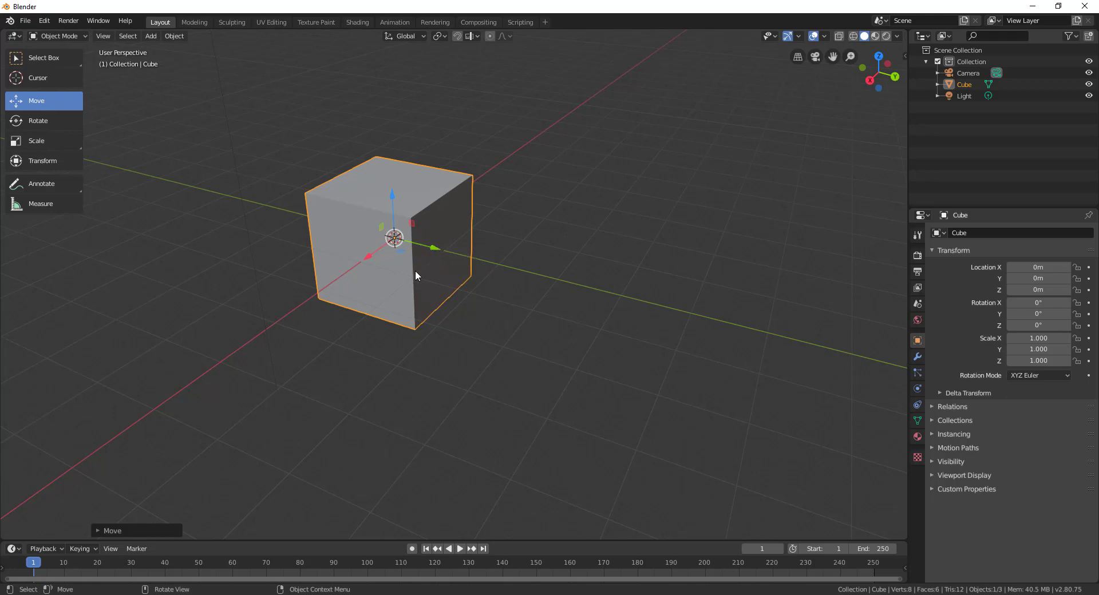
Move the cube along its axes to about X 4.69 m, Y 0.86 m, Z 1.26 m, and undo these moves.
{"action": "left_click_drag", "start_coordinate": [434, 249], "coordinate": [465, 314]}
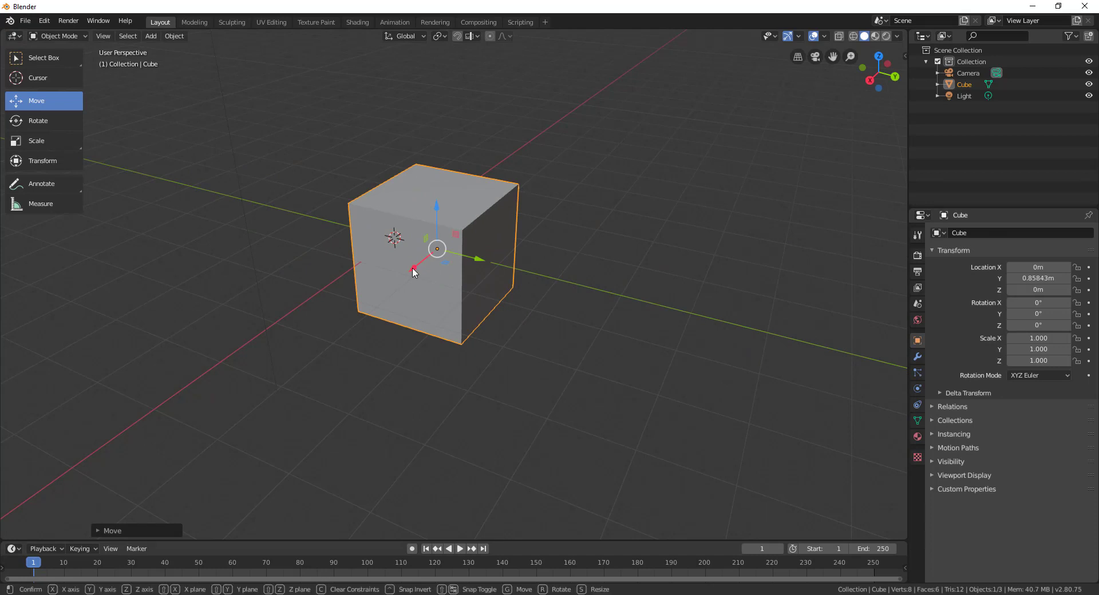
{"action": "left_click_drag", "start_coordinate": [417, 275], "coordinate": [237, 297]}
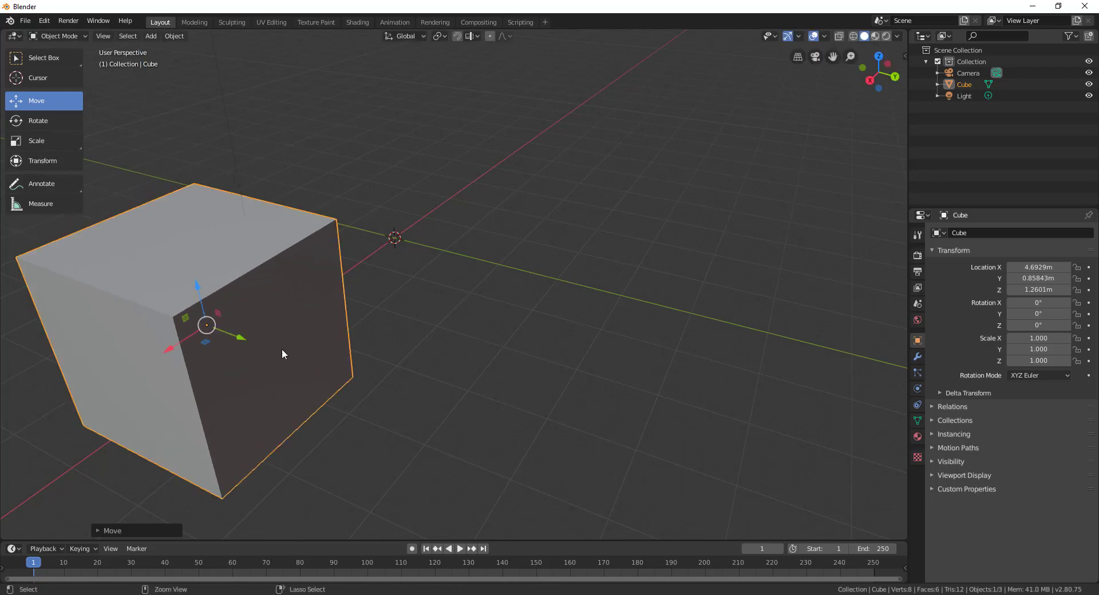
{"action": "key", "text": "ctrl+z"}
{"action": "key", "text": "ctrl+z"}
{"action": "key", "text": "ctrl+z"}
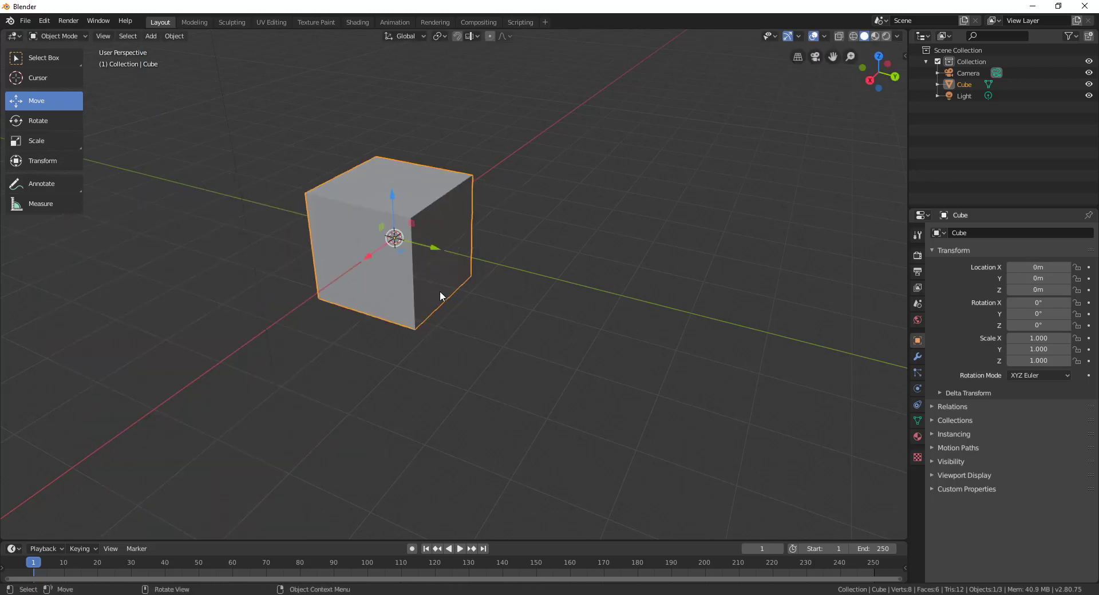
Move the cube freely with the Move gizmo to about X -0.51 m, Y -0.17 m, Z 0.02 m.
{"action": "middle_click_drag", "start_coordinate": [417, 314], "coordinate": [392, 433]}
{"action": "scroll", "coordinate": [475, 284], "scroll_direction": "up", "scroll_amount": 4}
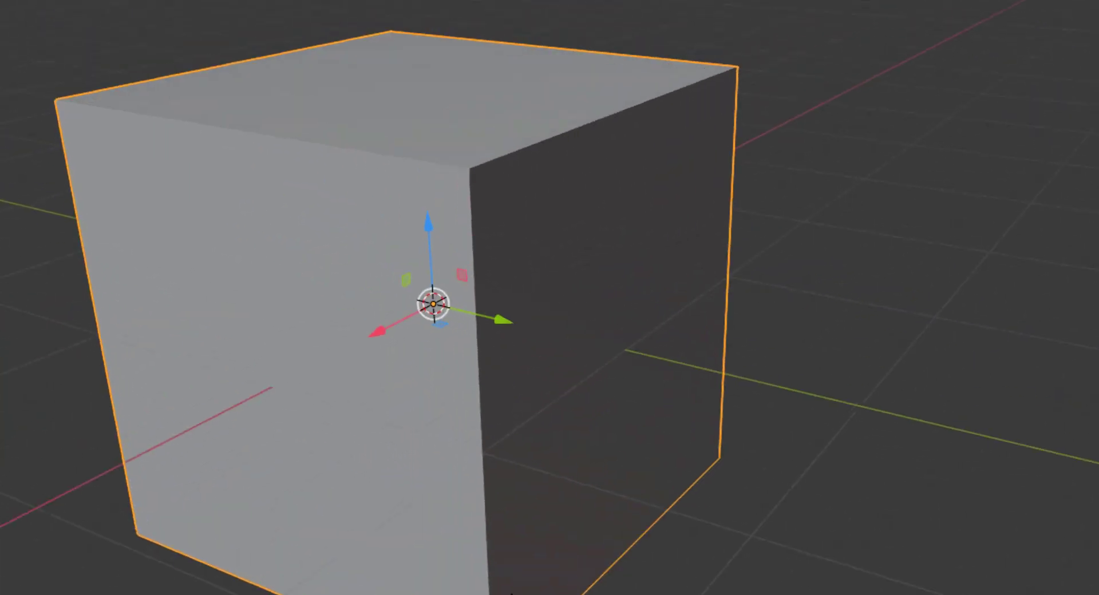
{"action": "middle_click_drag", "start_coordinate": [511, 594], "coordinate": [553, 594]}
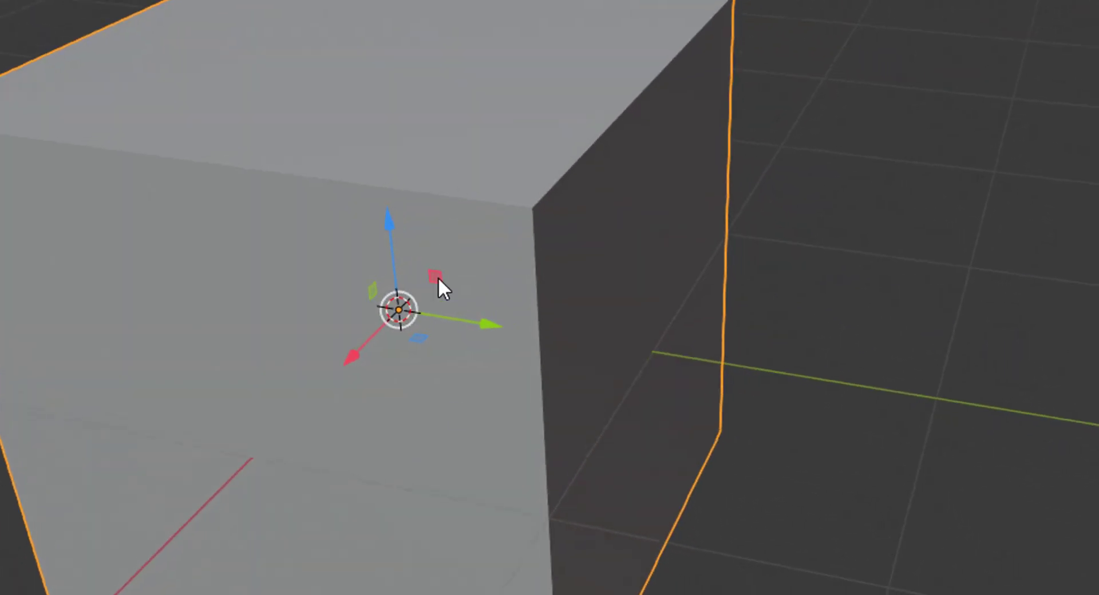
{"action": "scroll", "coordinate": [448, 392], "scroll_direction": "down", "scroll_amount": 3}
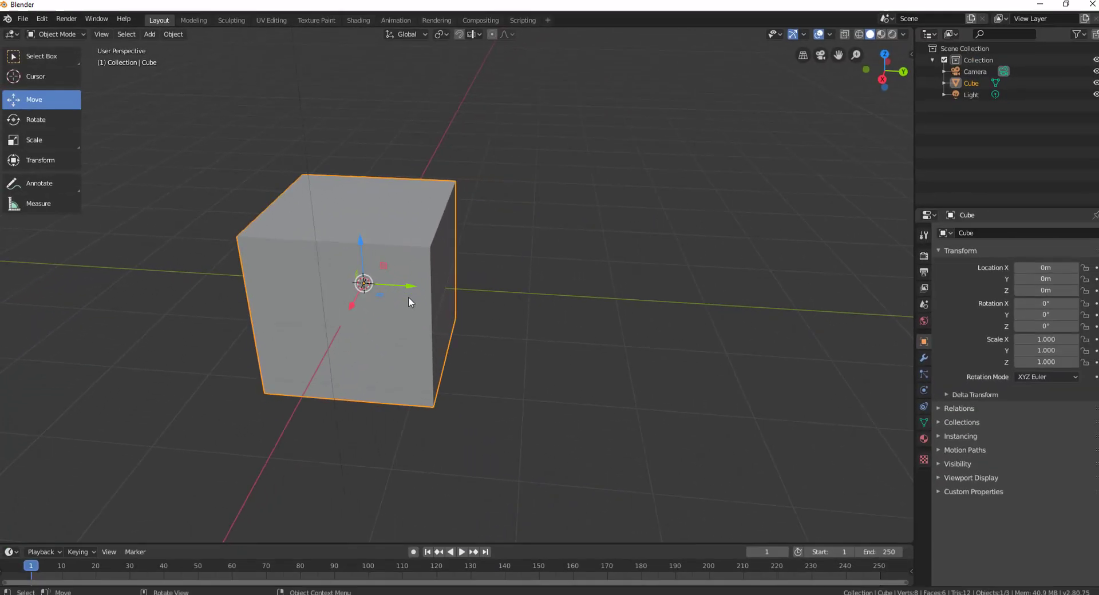
{"action": "middle_click_drag", "start_coordinate": [408, 299], "coordinate": [395, 279]}
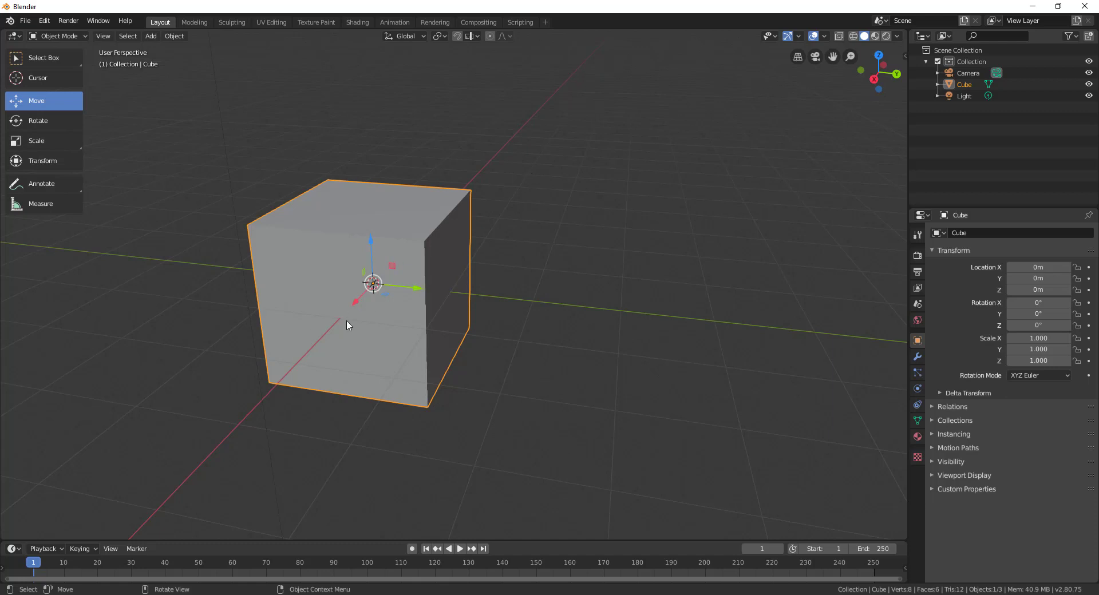
{"action": "mouse_move", "coordinate": [388, 274]}
{"action": "left_mouse_down"}
{"action": "mouse_move", "coordinate": [794, 303]}
{"action": "mouse_move", "coordinate": [500, 294]}
{"action": "mouse_move", "coordinate": [152, 238]}
{"action": "mouse_move", "coordinate": [830, 346]}
{"action": "mouse_move", "coordinate": [307, 291]}
{"action": "mouse_move", "coordinate": [314, 304]}
{"action": "mouse_move", "coordinate": [462, 311]}
{"action": "mouse_move", "coordinate": [279, 314]}
{"action": "mouse_move", "coordinate": [356, 529]}
{"action": "mouse_move", "coordinate": [319, 393]}
{"action": "mouse_move", "coordinate": [466, 233]}
{"action": "mouse_move", "coordinate": [209, 307]}
{"action": "mouse_move", "coordinate": [456, 305]}
{"action": "mouse_move", "coordinate": [189, 477]}
{"action": "mouse_move", "coordinate": [135, 458]}
{"action": "mouse_move", "coordinate": [366, 257]}
{"action": "mouse_move", "coordinate": [486, 179]}
{"action": "mouse_move", "coordinate": [302, 310]}
{"action": "mouse_move", "coordinate": [290, 349]}
{"action": "mouse_move", "coordinate": [401, 252]}
{"action": "mouse_move", "coordinate": [397, 290]}
{"action": "mouse_move", "coordinate": [278, 432]}
{"action": "mouse_move", "coordinate": [471, 214]}
{"action": "mouse_move", "coordinate": [383, 264]}
{"action": "left_mouse_up"}
{"action": "mouse_move", "coordinate": [376, 300]}
{"action": "middle_mouse_down"}
{"action": "mouse_move", "coordinate": [389, 343]}
{"action": "mouse_move", "coordinate": [372, 300]}
{"action": "middle_mouse_up"}
{"action": "mouse_move", "coordinate": [367, 296]}
{"action": "left_mouse_down"}
{"action": "mouse_move", "coordinate": [492, 247]}
{"action": "mouse_move", "coordinate": [390, 133]}
{"action": "mouse_move", "coordinate": [147, 270]}
{"action": "mouse_move", "coordinate": [442, 319]}
{"action": "mouse_move", "coordinate": [690, 80]}
{"action": "mouse_move", "coordinate": [373, 95]}
{"action": "mouse_move", "coordinate": [223, 234]}
{"action": "mouse_move", "coordinate": [220, 304]}
{"action": "mouse_move", "coordinate": [560, 302]}
{"action": "mouse_move", "coordinate": [304, 331]}
{"action": "mouse_move", "coordinate": [420, 52]}
{"action": "mouse_move", "coordinate": [369, 276]}
{"action": "left_mouse_up"}
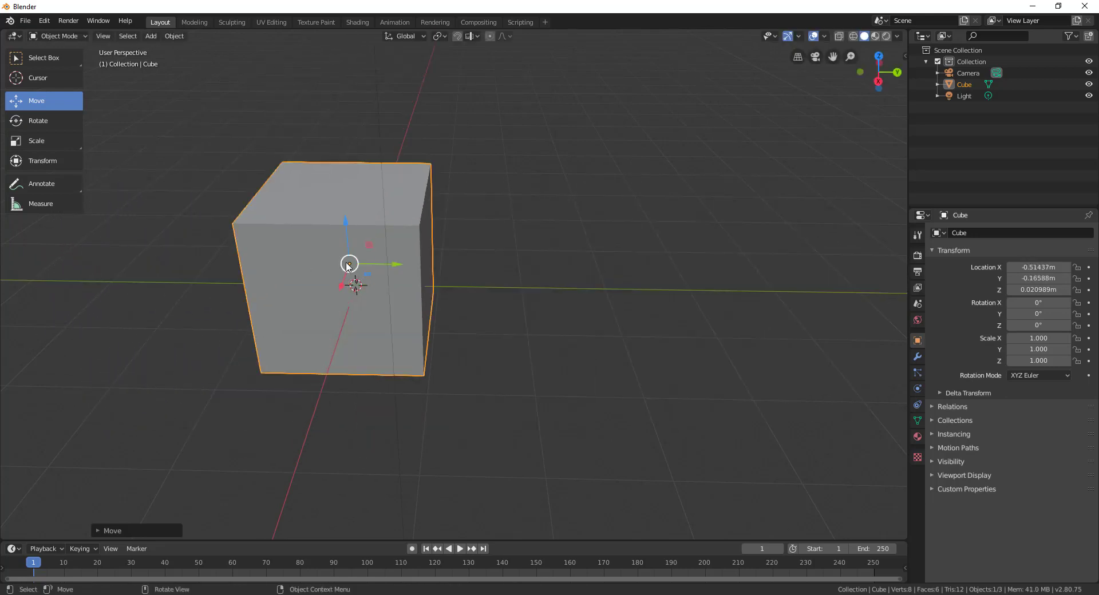
Rotate the cube about its Y axis to about 853° with the Rotate tool, and reset its rotation.
{"action": "middle_click_drag", "start_coordinate": [348, 267], "coordinate": [239, 240]}
{"action": "middle_click_drag", "start_coordinate": [468, 297], "coordinate": [314, 345]}
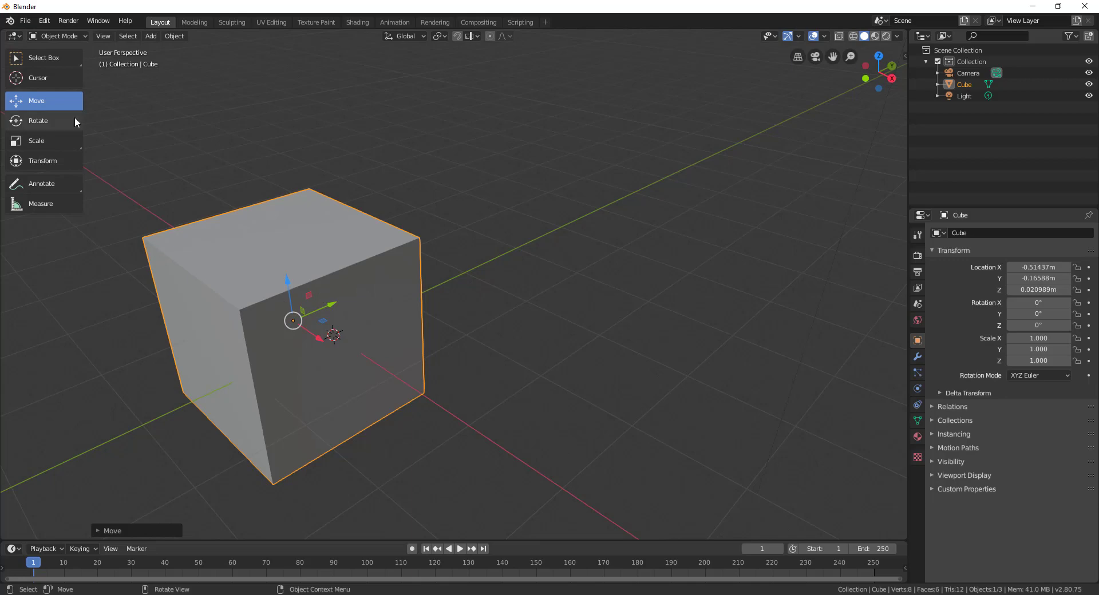
{"action": "left_click", "coordinate": [59, 122]}
{"action": "middle_click_drag", "start_coordinate": [415, 455], "coordinate": [358, 303]}
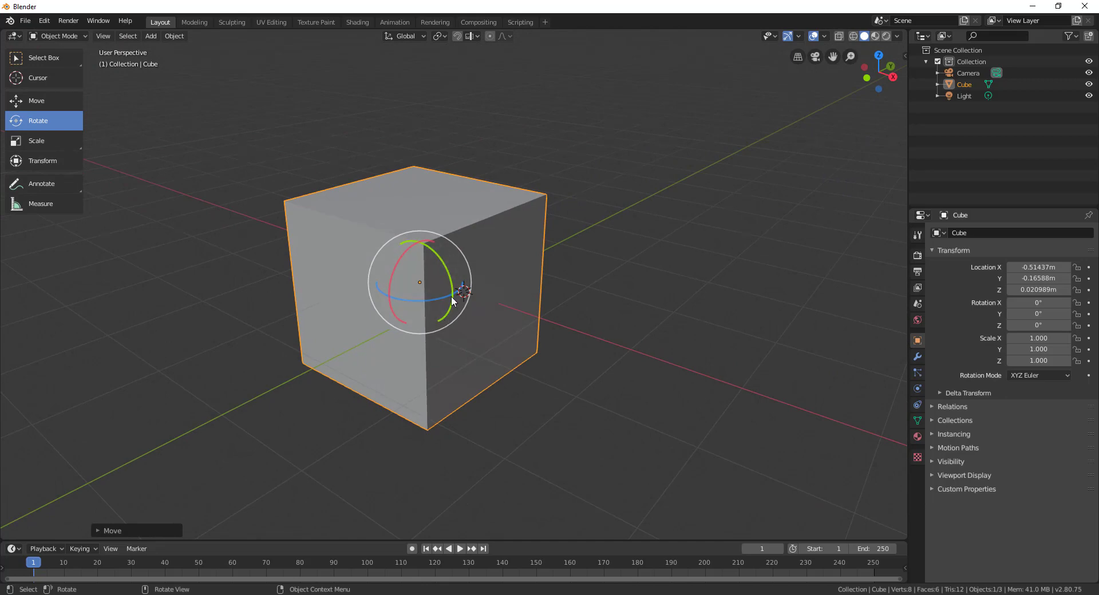
{"action": "middle_click_drag", "start_coordinate": [431, 332], "coordinate": [508, 350]}
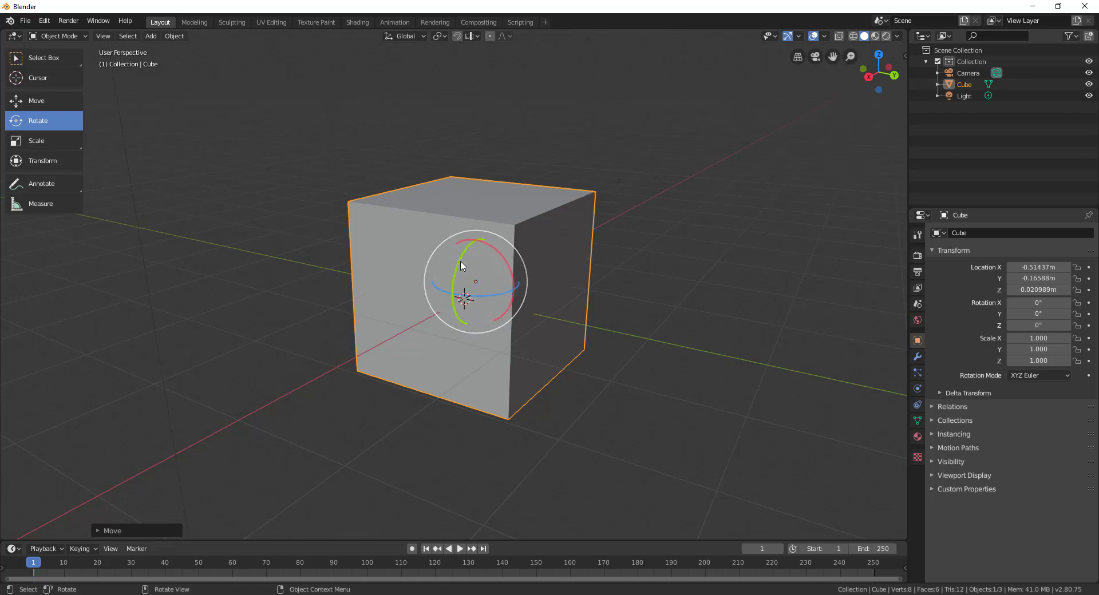
{"action": "left_click_drag", "start_coordinate": [465, 261], "coordinate": [479, 301]}
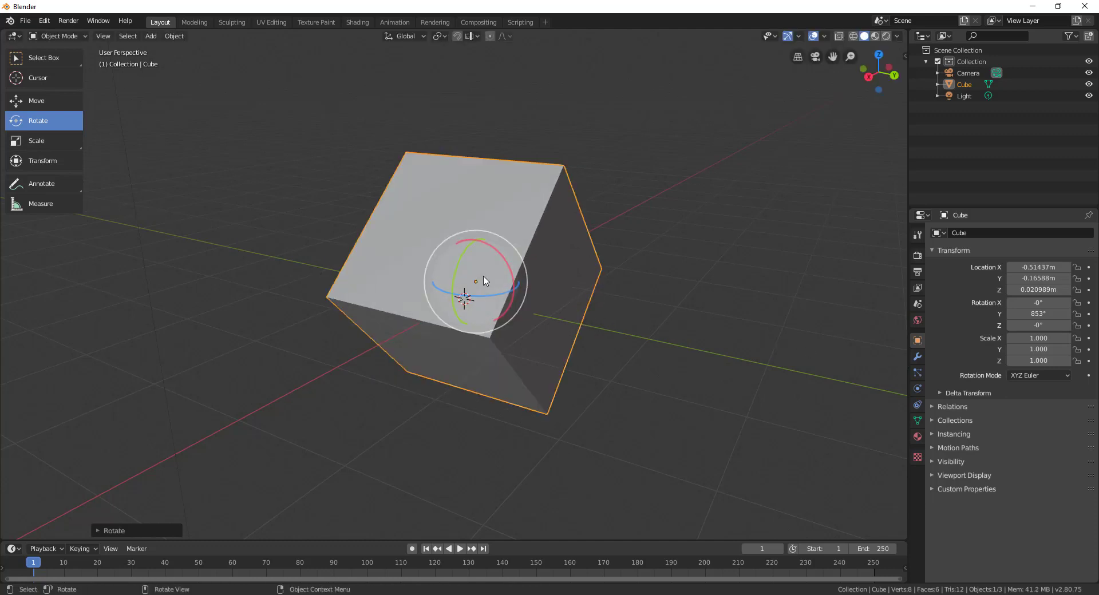
{"action": "key", "text": "alt+r"}
Rotate the cube about its Z and X axes with the Rotate gizmo, and undo these rotations.
{"action": "left_click_drag", "start_coordinate": [471, 299], "coordinate": [562, 249]}
{"action": "key", "text": "ctrl+z"}
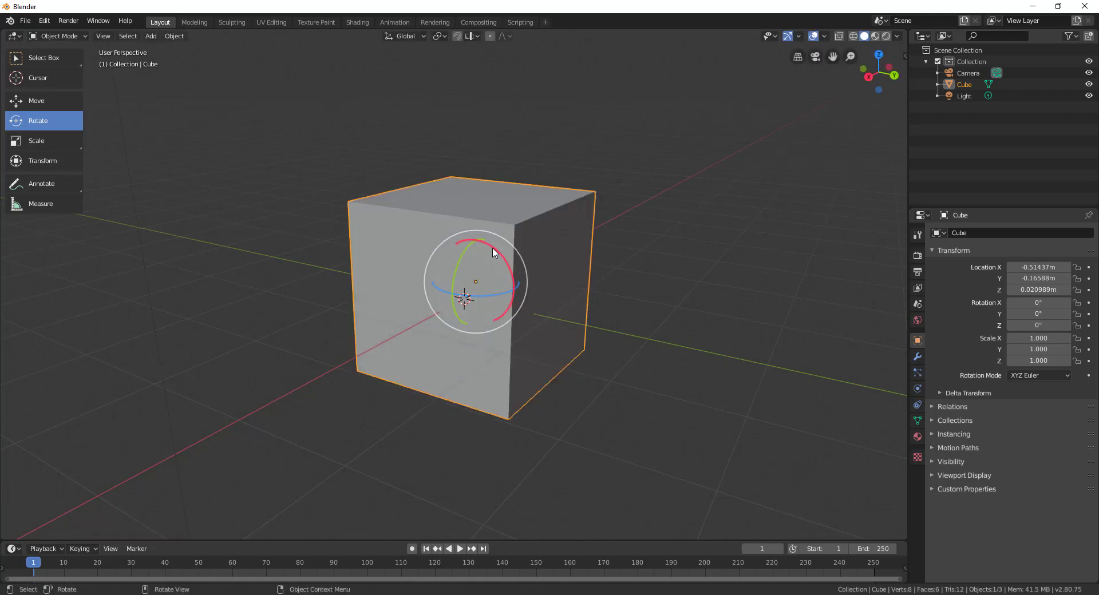
{"action": "left_click_drag", "start_coordinate": [495, 252], "coordinate": [523, 208]}
Activate the Scale tool for the selected cube.
{"action": "left_click", "coordinate": [47, 142]}
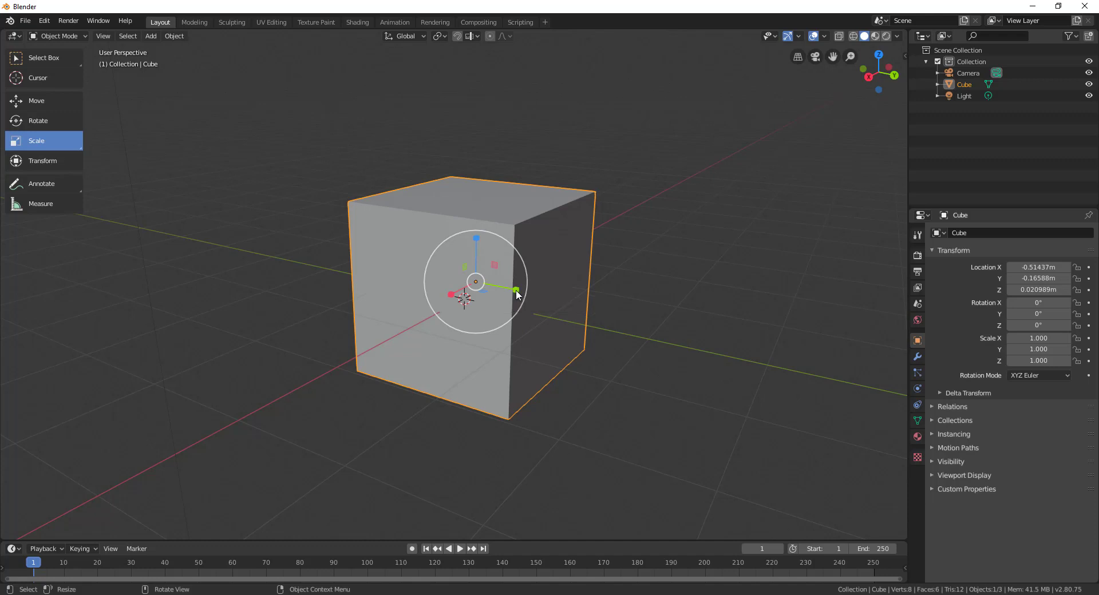
Scale the cube along its Y, X and Z axes with the Scale gizmo, and undo these changes.
{"action": "left_click_drag", "start_coordinate": [517, 295], "coordinate": [550, 312]}
{"action": "key", "text": "ctrl+z"}
{"action": "middle_click_drag", "start_coordinate": [462, 322], "coordinate": [436, 345]}
{"action": "left_click_drag", "start_coordinate": [451, 294], "coordinate": [384, 323]}
{"action": "left_click_drag", "start_coordinate": [488, 237], "coordinate": [487, 206]}
{"action": "middle_click_drag", "start_coordinate": [487, 206], "coordinate": [484, 259]}
{"action": "key", "text": "ctrl+z"}
{"action": "key", "text": "ctrl+z"}
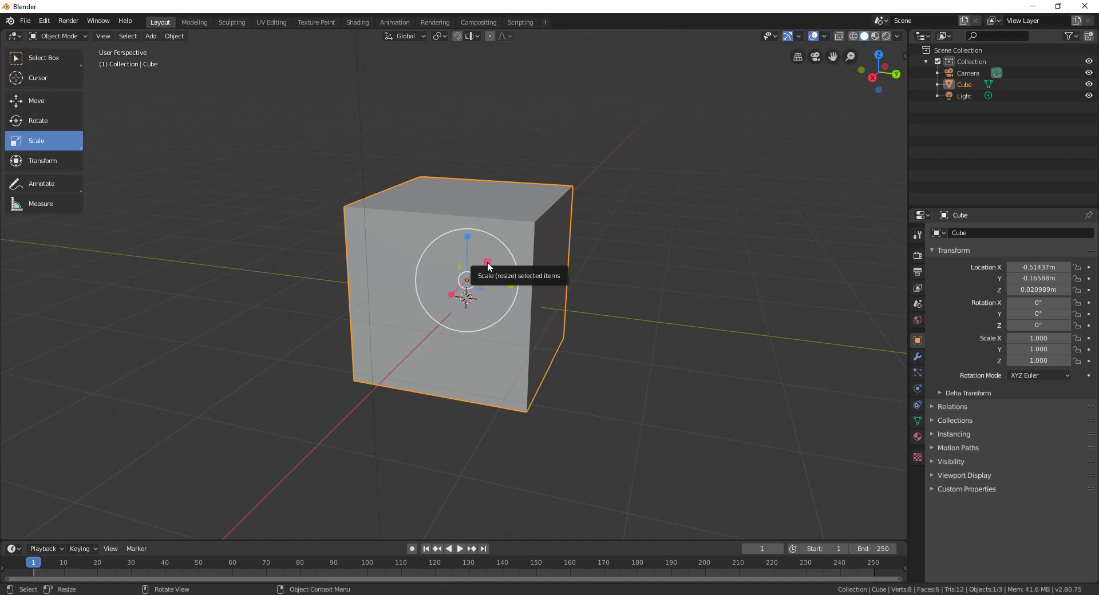
Scale the cube along Y and Z together to about 1.098 with the gizmo's plane handle.
{"action": "left_click_drag", "start_coordinate": [488, 263], "coordinate": [491, 291]}
{"action": "key", "text": "ctrl+z"}
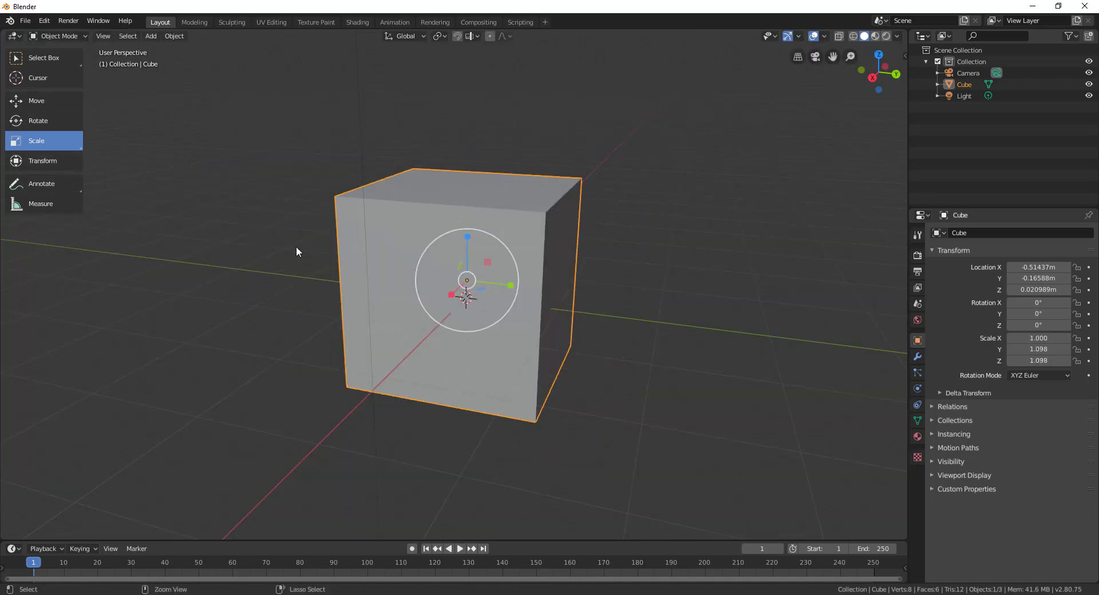
Stretch the cube with the Scale Cage tool to about 3.637 in Y and 1.796 in Z, and pull its lower front edge outward.
{"action": "middle_click_drag", "start_coordinate": [332, 286], "coordinate": [252, 303]}
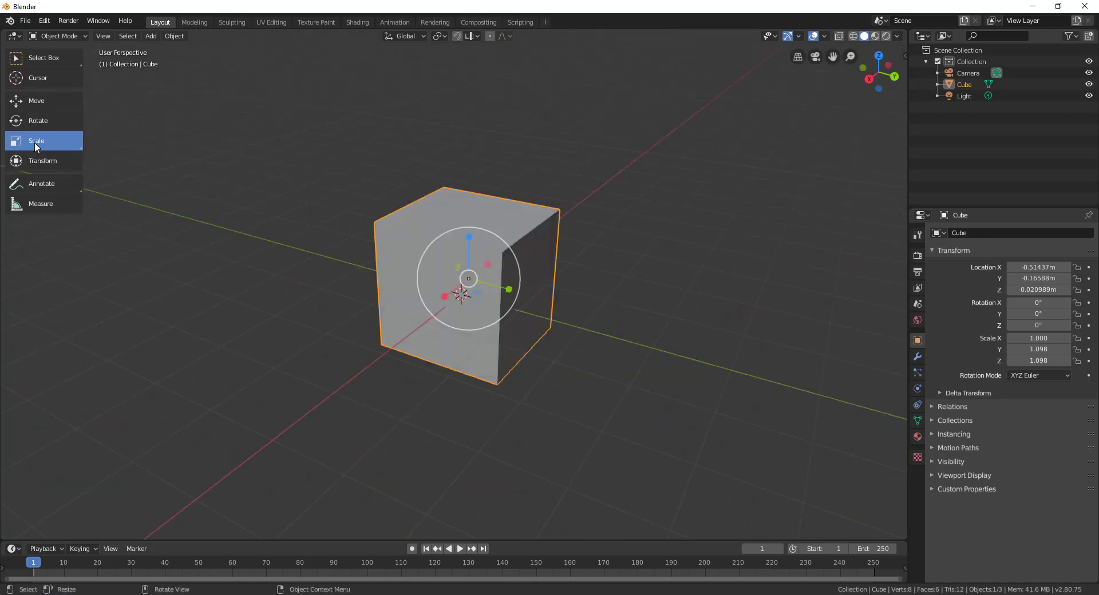
{"action": "left_click", "coordinate": [34, 142]}
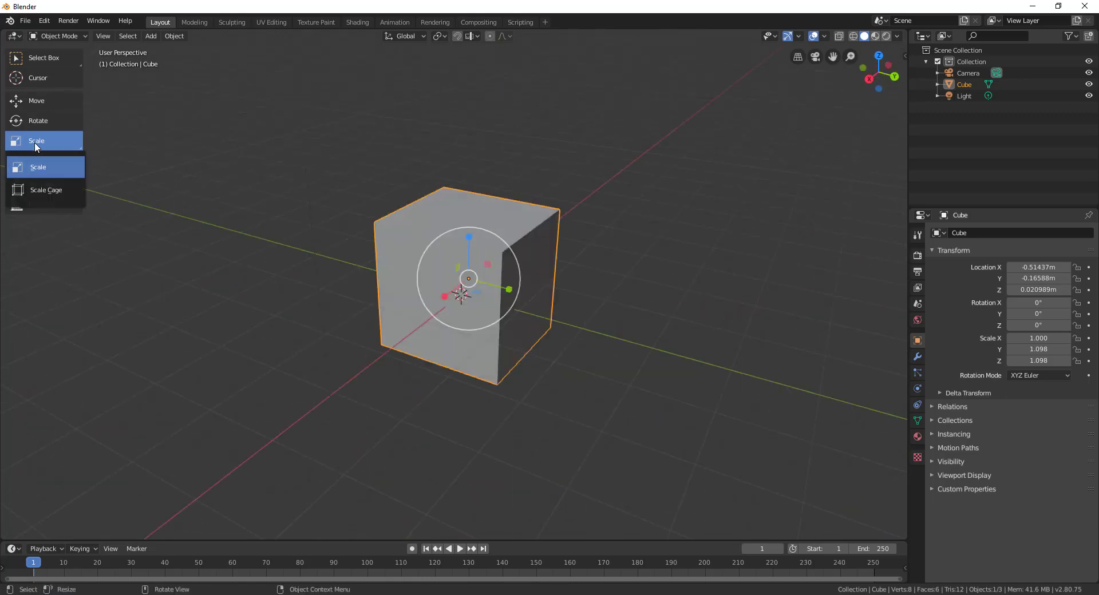
{"action": "left_click", "coordinate": [60, 191]}
{"action": "middle_click_drag", "start_coordinate": [321, 274], "coordinate": [421, 320]}
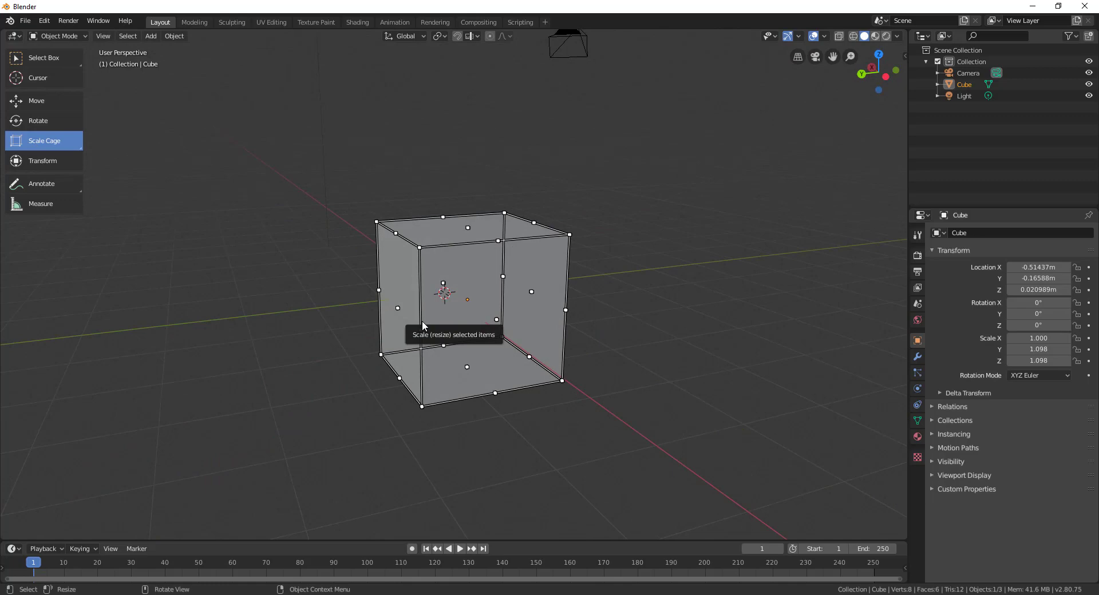
{"action": "middle_click_drag", "start_coordinate": [290, 303], "coordinate": [468, 315]}
{"action": "left_click_drag", "start_coordinate": [536, 298], "coordinate": [674, 351]}
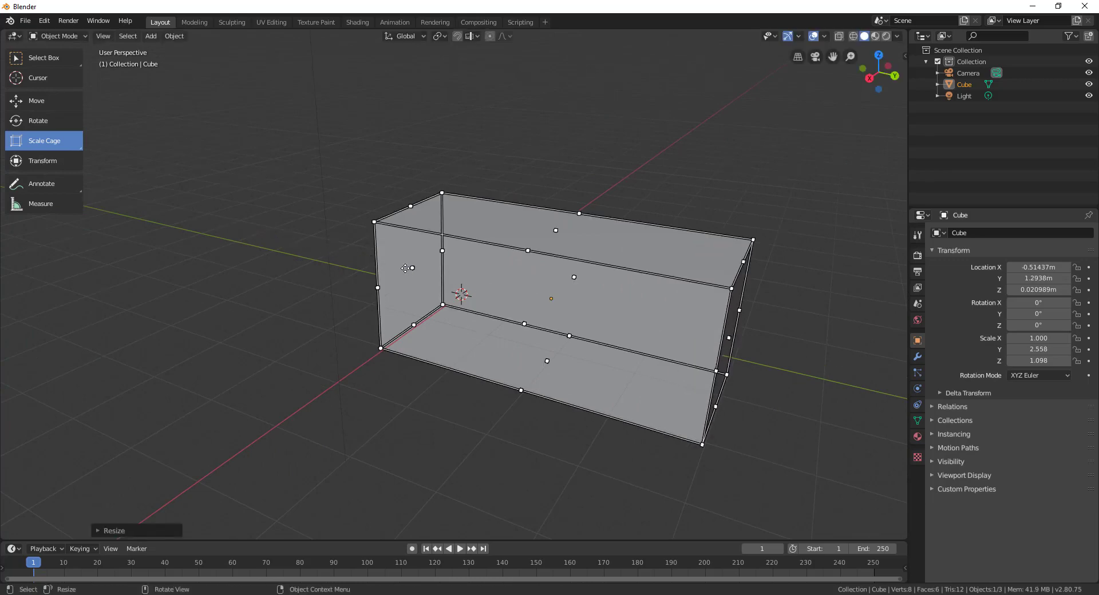
{"action": "left_click_drag", "start_coordinate": [406, 267], "coordinate": [316, 247]}
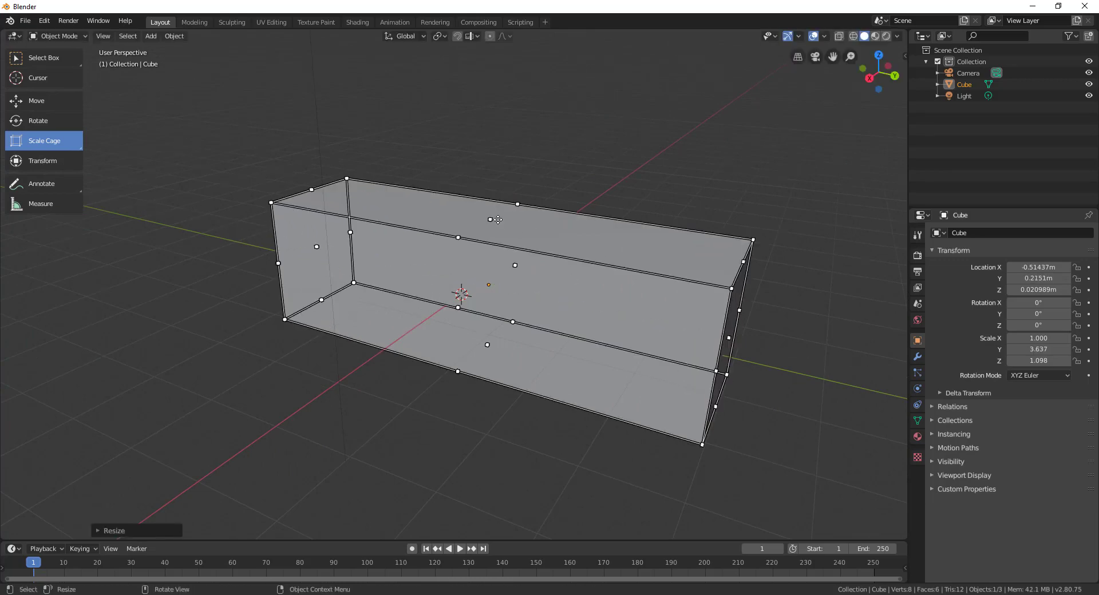
{"action": "left_click_drag", "start_coordinate": [492, 218], "coordinate": [492, 129]}
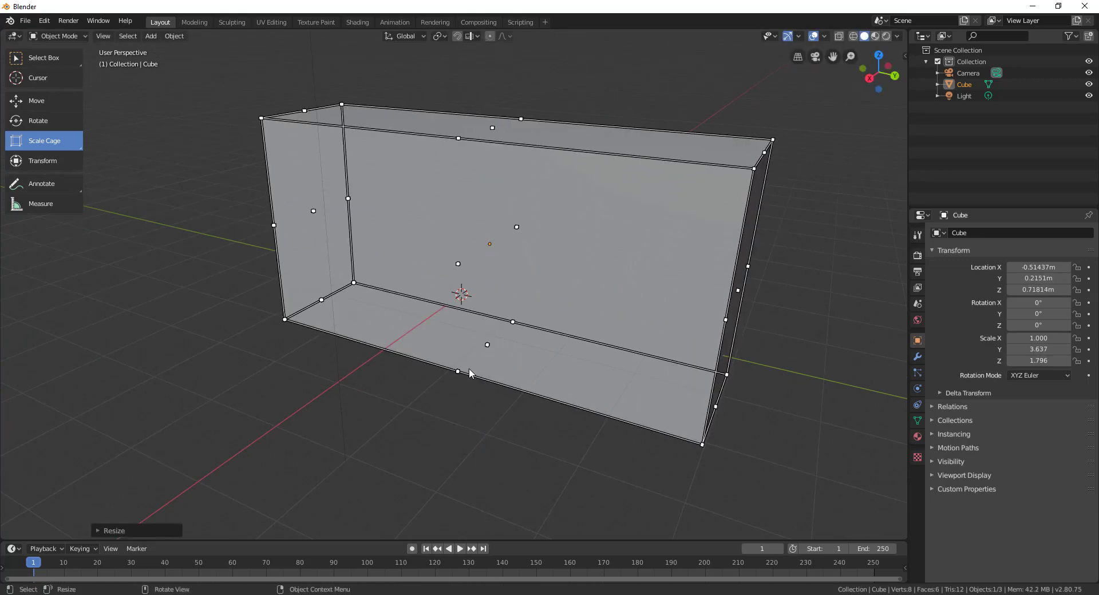
{"action": "left_click_drag", "start_coordinate": [464, 373], "coordinate": [285, 480]}
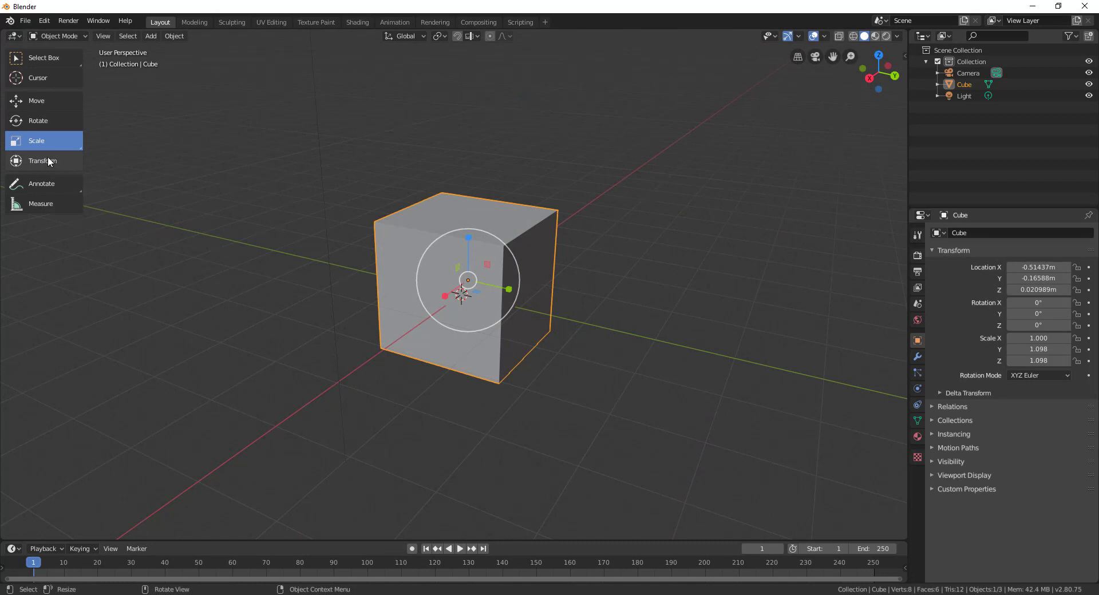
Using the Transform tool, move the cube to about X 0.62 m, rotate it -29.6° about Y, and scale it to about X 0.906, Z 0.734.
{"action": "left_click", "coordinate": [31, 164]}
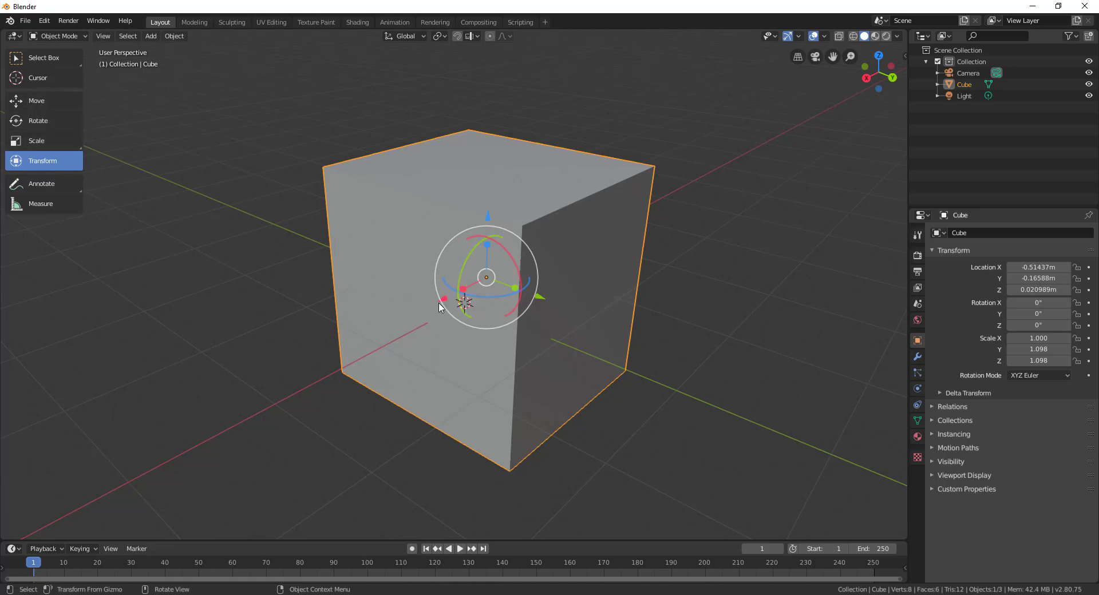
{"action": "left_click_drag", "start_coordinate": [443, 300], "coordinate": [350, 338]}
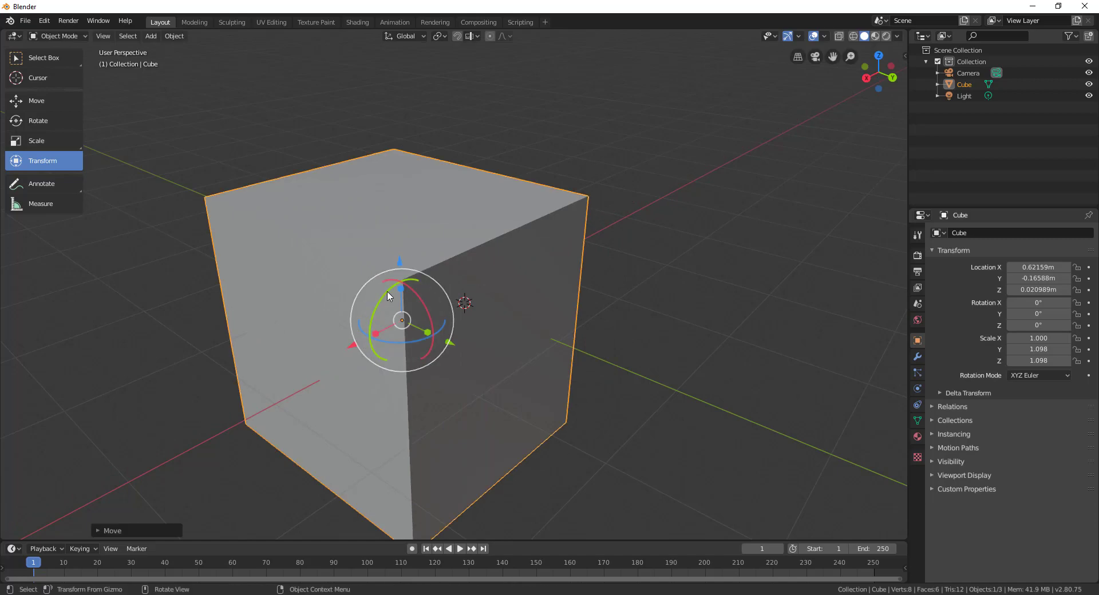
{"action": "left_click_drag", "start_coordinate": [387, 296], "coordinate": [381, 332]}
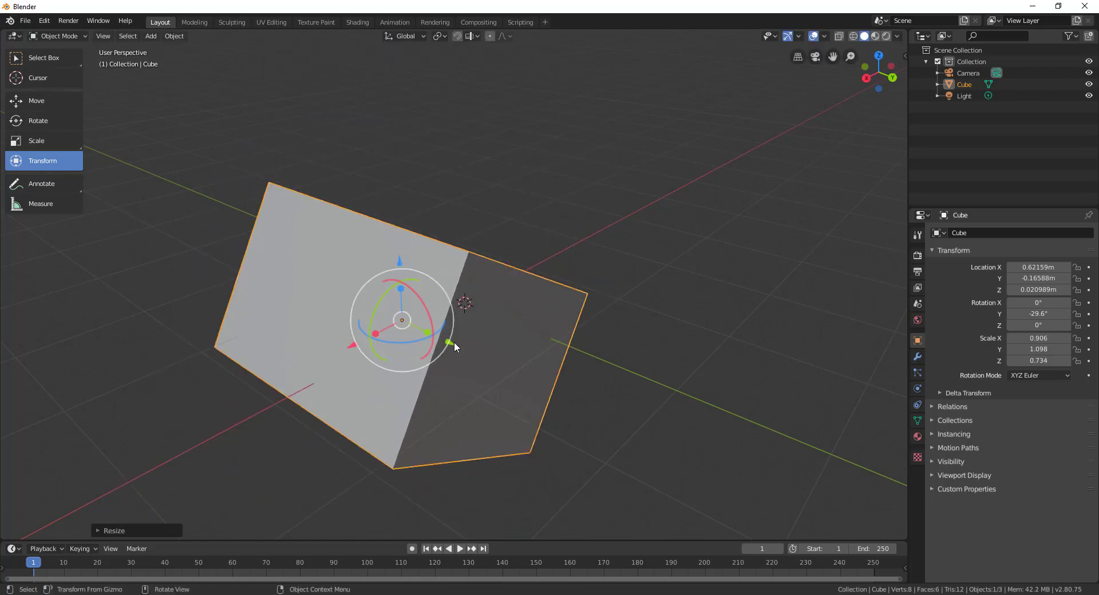
Move the cube to about X -1.20 m, Y 0.02 m, Z 0.40 m, and undo all the Transform tool changes.
{"action": "left_click_drag", "start_coordinate": [450, 343], "coordinate": [455, 355]}
{"action": "left_click_drag", "start_coordinate": [370, 359], "coordinate": [485, 308]}
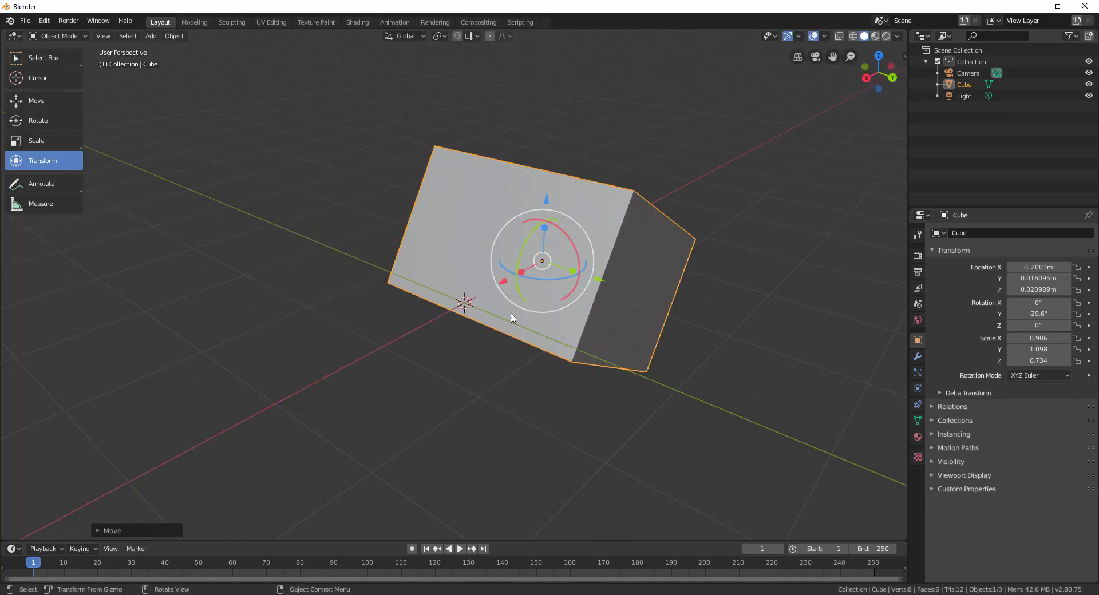
{"action": "left_click_drag", "start_coordinate": [547, 201], "coordinate": [549, 165]}
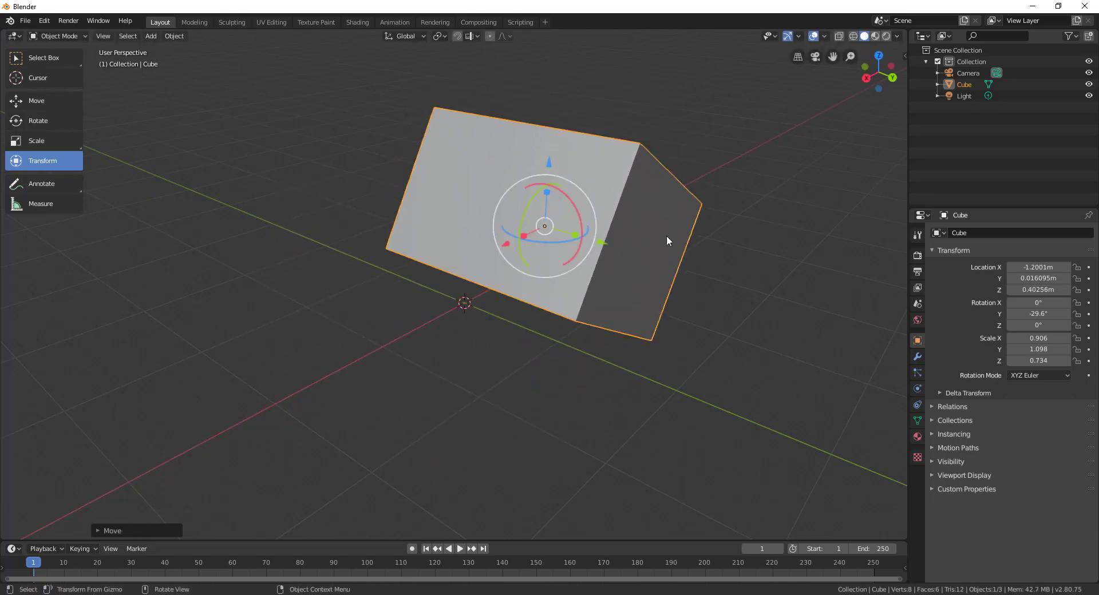
{"action": "key", "text": "ctrl+z"}
{"action": "key", "text": "ctrl+z"}
{"action": "key", "text": "ctrl+z"}
{"action": "key", "text": "ctrl+z"}
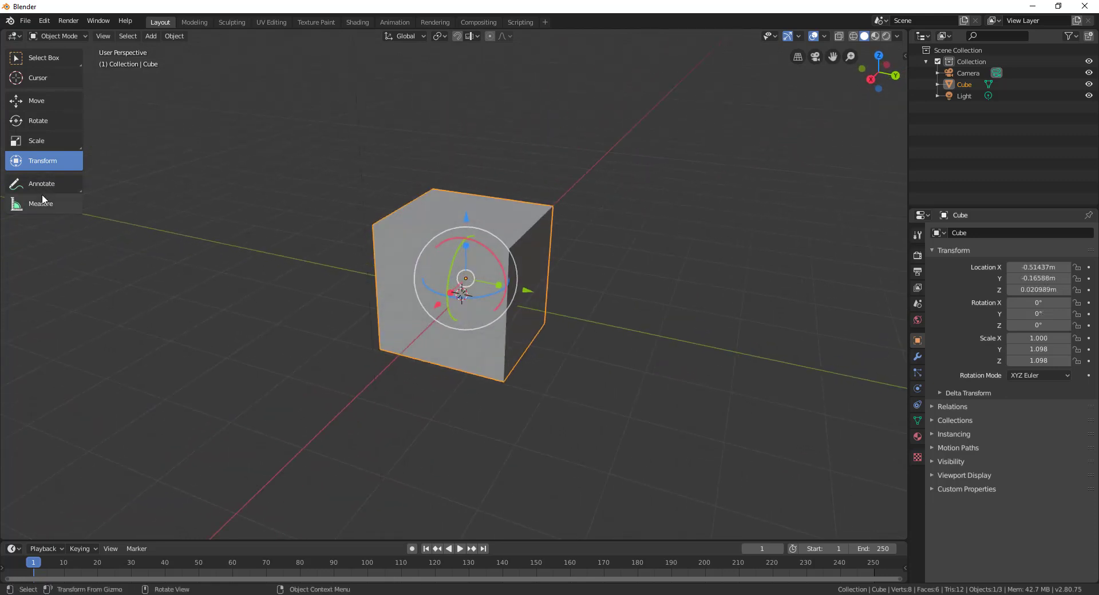
Draw freehand annotations with the Annotate tool: three arrows pointing at the cube, a loop around it, and handwritten letters beside it.
{"action": "left_click", "coordinate": [32, 183]}
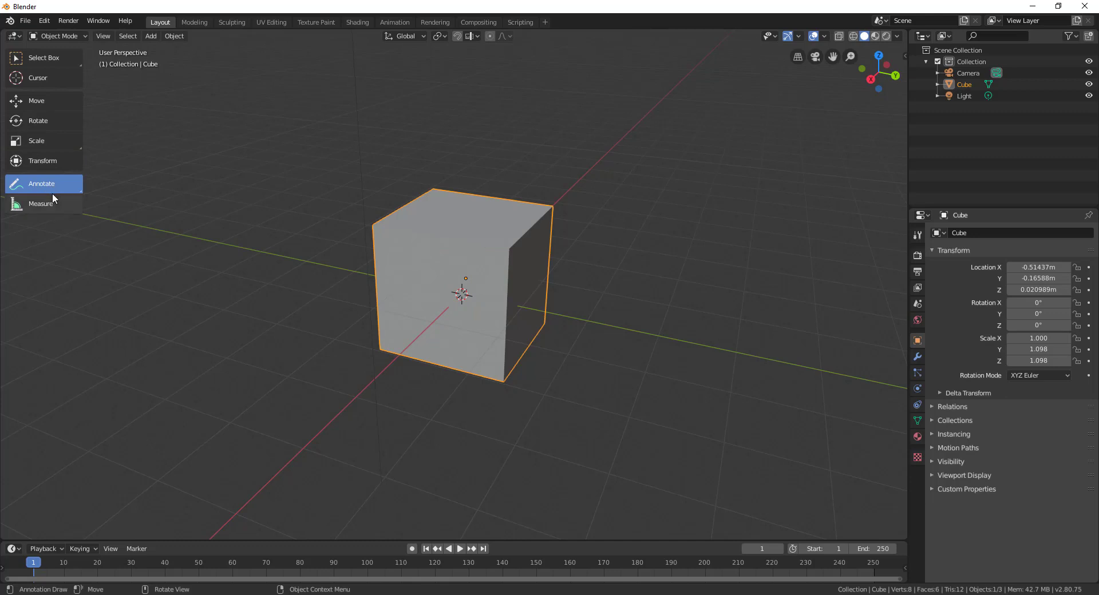
{"action": "left_click_drag", "start_coordinate": [207, 142], "coordinate": [348, 187]}
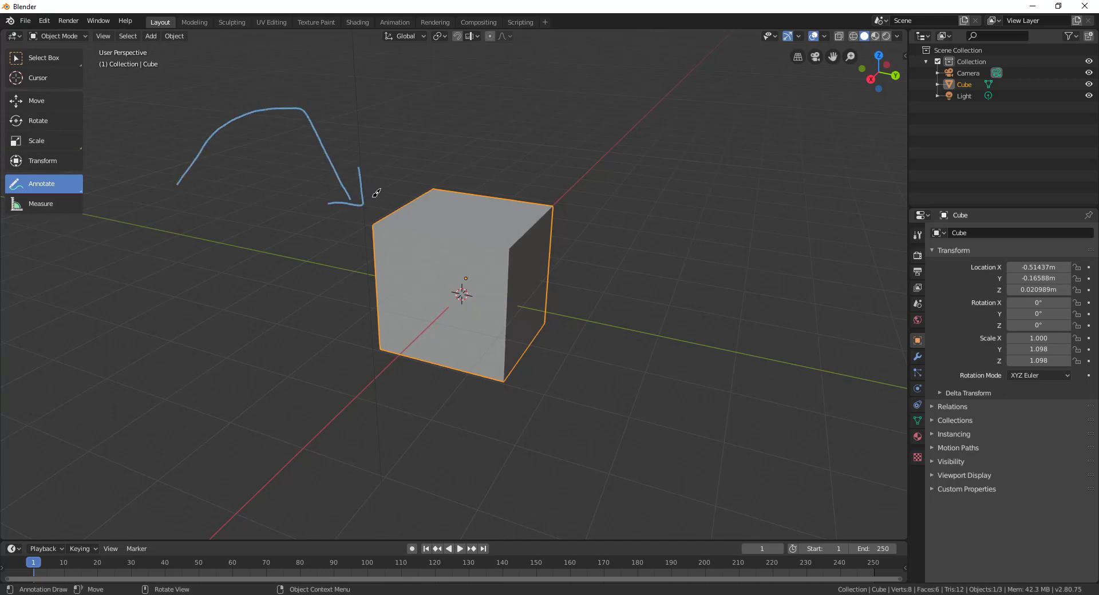
{"action": "left_click_drag", "start_coordinate": [778, 121], "coordinate": [615, 167]}
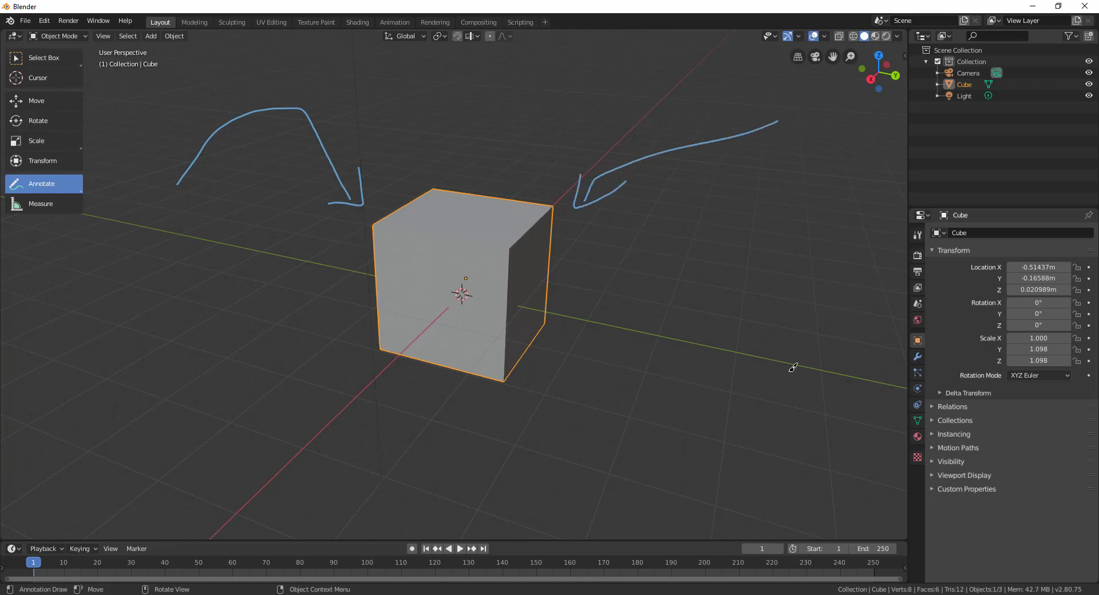
{"action": "mouse_move", "coordinate": [795, 382]}
{"action": "left_mouse_down"}
{"action": "mouse_move", "coordinate": [640, 393]}
{"action": "mouse_move", "coordinate": [593, 336]}
{"action": "mouse_move", "coordinate": [539, 177]}
{"action": "mouse_move", "coordinate": [367, 197]}
{"action": "mouse_move", "coordinate": [357, 360]}
{"action": "mouse_move", "coordinate": [561, 377]}
{"action": "left_mouse_up"}
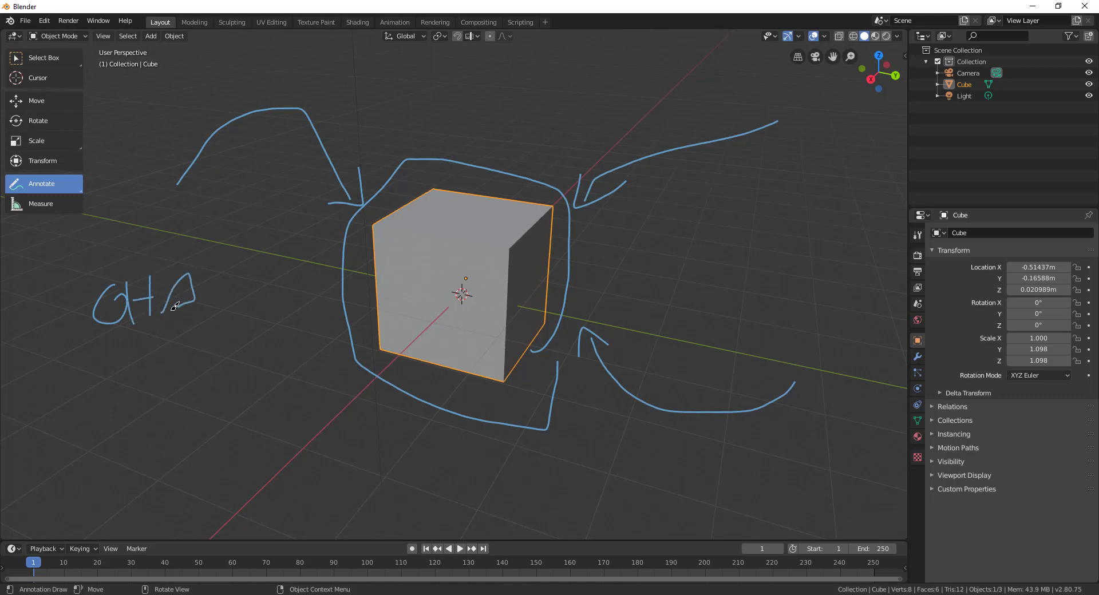
{"action": "right_click", "coordinate": [204, 325]}
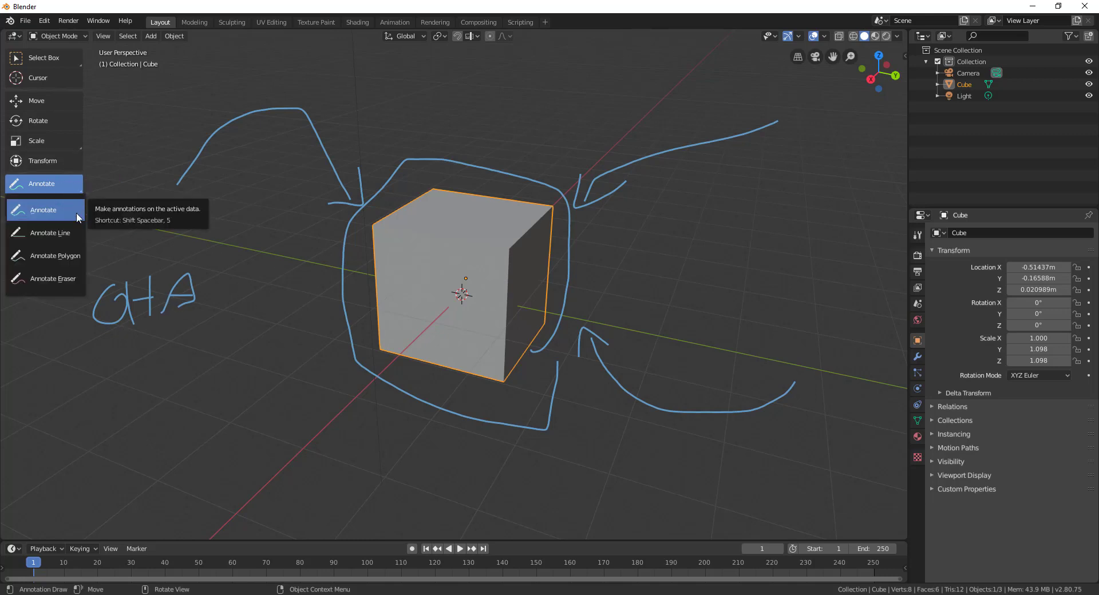
Erase the handwritten letters and the upper-left arrow with the Annotate Eraser, cutting through the nearby part of the loop.
{"action": "left_click", "coordinate": [72, 278]}
{"action": "mouse_move", "coordinate": [146, 289]}
{"action": "left_mouse_down"}
{"action": "mouse_move", "coordinate": [173, 293]}
{"action": "mouse_move", "coordinate": [148, 315]}
{"action": "mouse_move", "coordinate": [131, 295]}
{"action": "mouse_move", "coordinate": [104, 293]}
{"action": "mouse_move", "coordinate": [127, 307]}
{"action": "mouse_move", "coordinate": [197, 127]}
{"action": "mouse_move", "coordinate": [229, 111]}
{"action": "mouse_move", "coordinate": [277, 108]}
{"action": "mouse_move", "coordinate": [312, 130]}
{"action": "mouse_move", "coordinate": [357, 226]}
{"action": "mouse_move", "coordinate": [306, 204]}
{"action": "left_mouse_up"}
Draw a wavy freehand annotation beside the cube with the Annotate tool, and erase all remaining annotation strokes.
{"action": "mouse_move", "coordinate": [63, 188]}
{"action": "left_mouse_down"}
{"action": "mouse_move", "coordinate": [81, 186]}
{"action": "mouse_move", "coordinate": [66, 211]}
{"action": "left_mouse_up"}
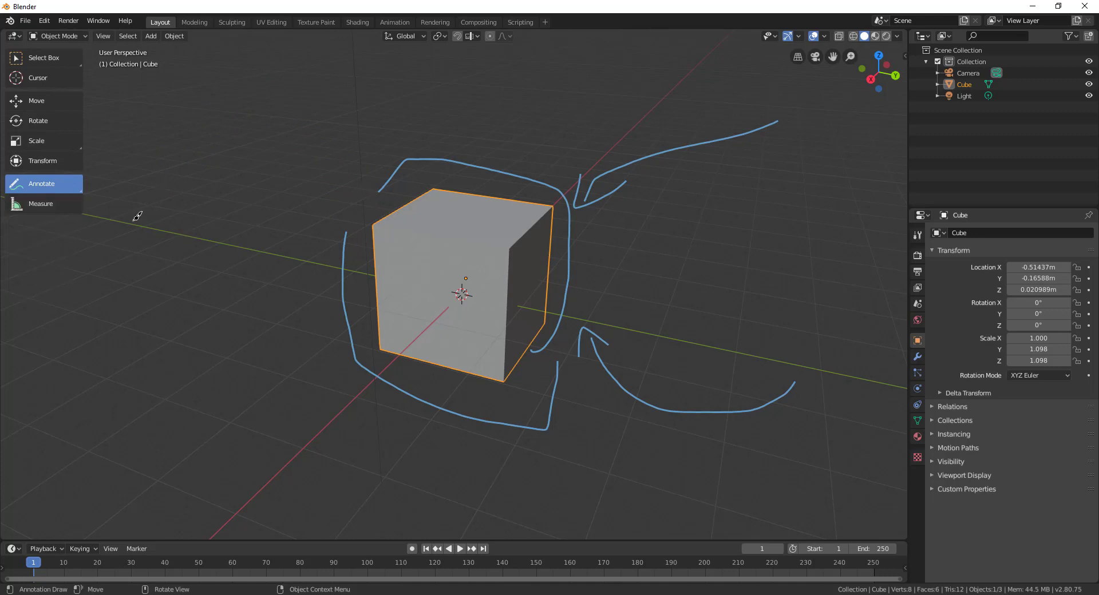
{"action": "mouse_move", "coordinate": [134, 218]}
{"action": "left_mouse_down"}
{"action": "mouse_move", "coordinate": [221, 209]}
{"action": "mouse_move", "coordinate": [336, 164]}
{"action": "mouse_move", "coordinate": [379, 182]}
{"action": "left_mouse_up"}
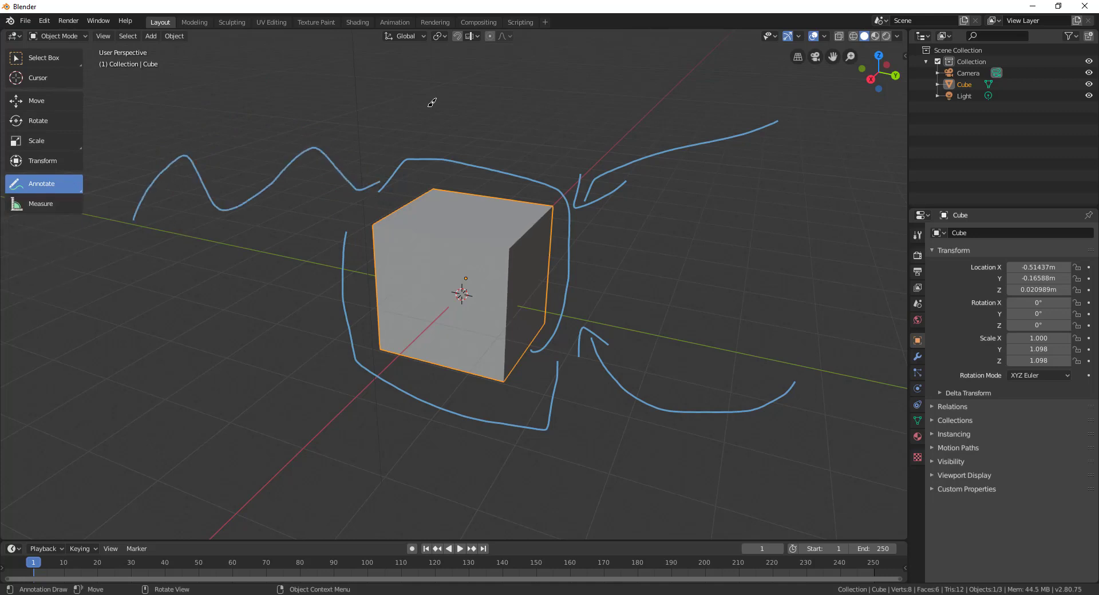
{"action": "mouse_move", "coordinate": [432, 89]}
{"action": "left_mouse_down", "text": "ctrl"}
{"action": "mouse_move", "coordinate": [368, 179]}
{"action": "mouse_move", "coordinate": [336, 177]}
{"action": "mouse_move", "coordinate": [315, 150]}
{"action": "mouse_move", "coordinate": [239, 204]}
{"action": "mouse_move", "coordinate": [167, 218]}
{"action": "mouse_move", "coordinate": [229, 189]}
{"action": "mouse_move", "coordinate": [350, 235]}
{"action": "mouse_move", "coordinate": [441, 392]}
{"action": "mouse_move", "coordinate": [562, 363]}
{"action": "mouse_move", "coordinate": [762, 395]}
{"action": "mouse_move", "coordinate": [591, 335]}
{"action": "mouse_move", "coordinate": [604, 127]}
{"action": "mouse_move", "coordinate": [422, 152]}
{"action": "left_mouse_up", "text": "ctrl"}
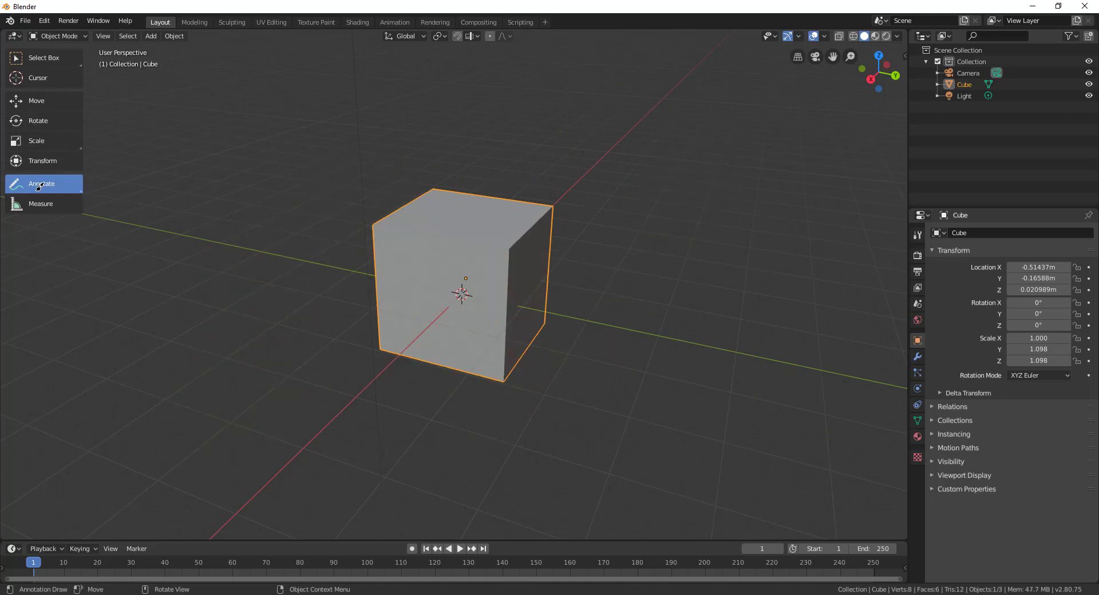
Draw a slightly sloping straight annotation line above and beside the cube with Annotate Line.
{"action": "left_click_drag", "start_coordinate": [36, 182], "coordinate": [44, 208]}
{"action": "left_click_drag", "start_coordinate": [151, 160], "coordinate": [311, 142]}
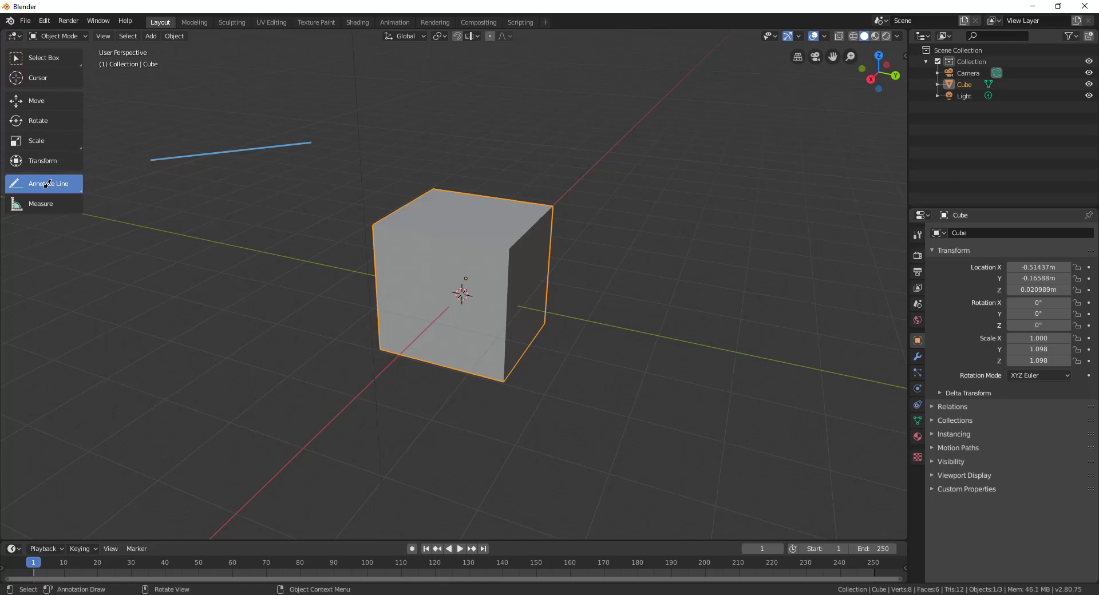
Draw a closed six-sided annotation outline below the straight line with Annotate Polygon.
{"action": "left_click_drag", "start_coordinate": [49, 182], "coordinate": [59, 251]}
{"action": "left_click", "coordinate": [213, 180]}
{"action": "left_click", "coordinate": [305, 212]}
{"action": "left_click", "coordinate": [288, 313]}
{"action": "left_click", "coordinate": [128, 338]}
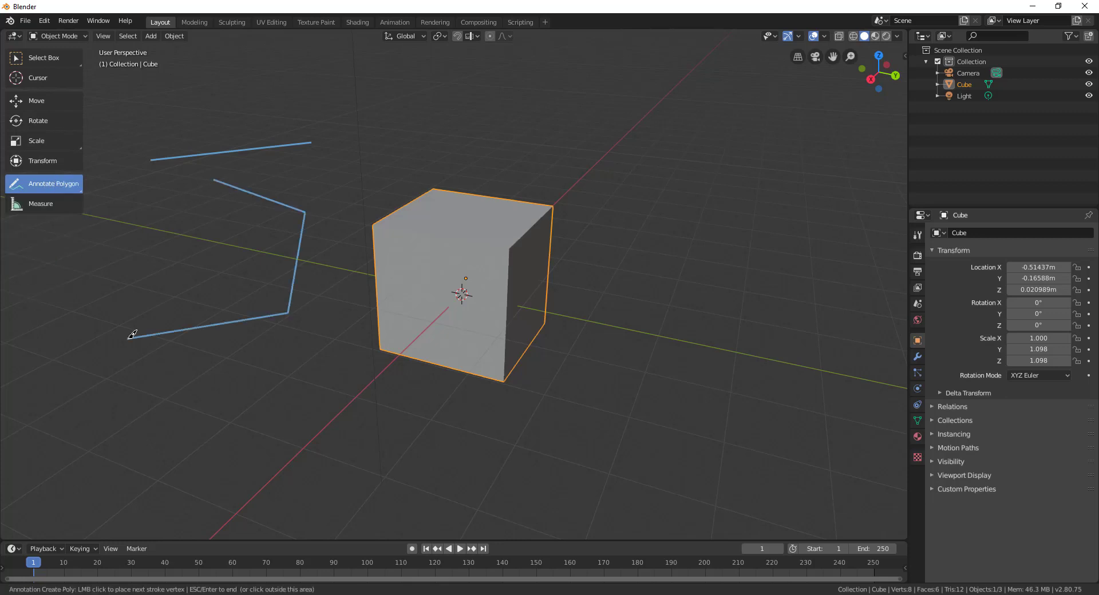
{"action": "left_click", "coordinate": [99, 271]}
{"action": "left_click", "coordinate": [164, 193]}
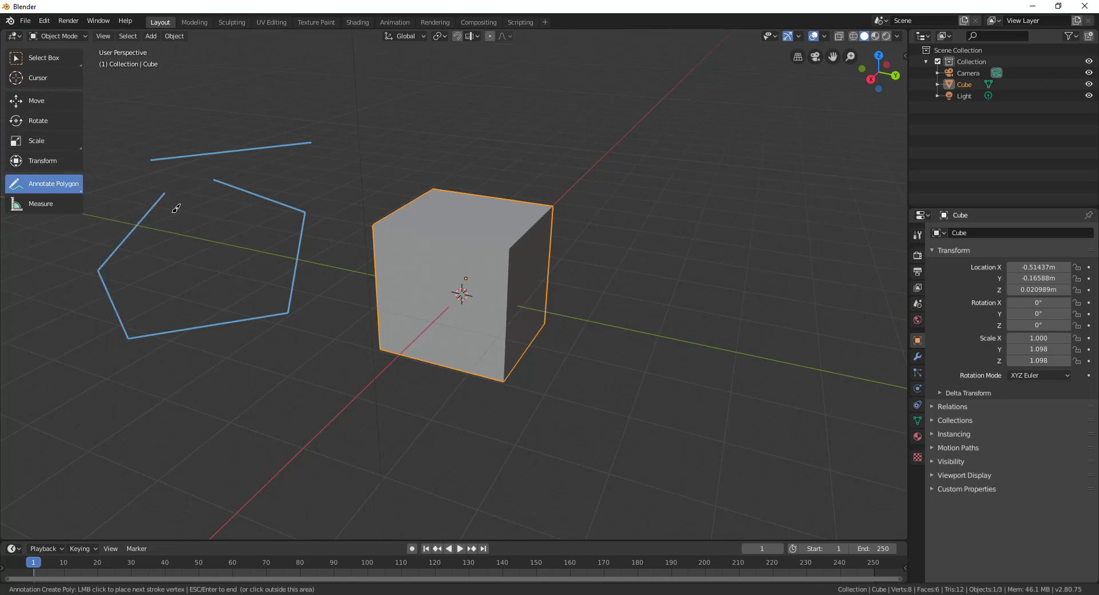
{"action": "left_click", "coordinate": [215, 180]}
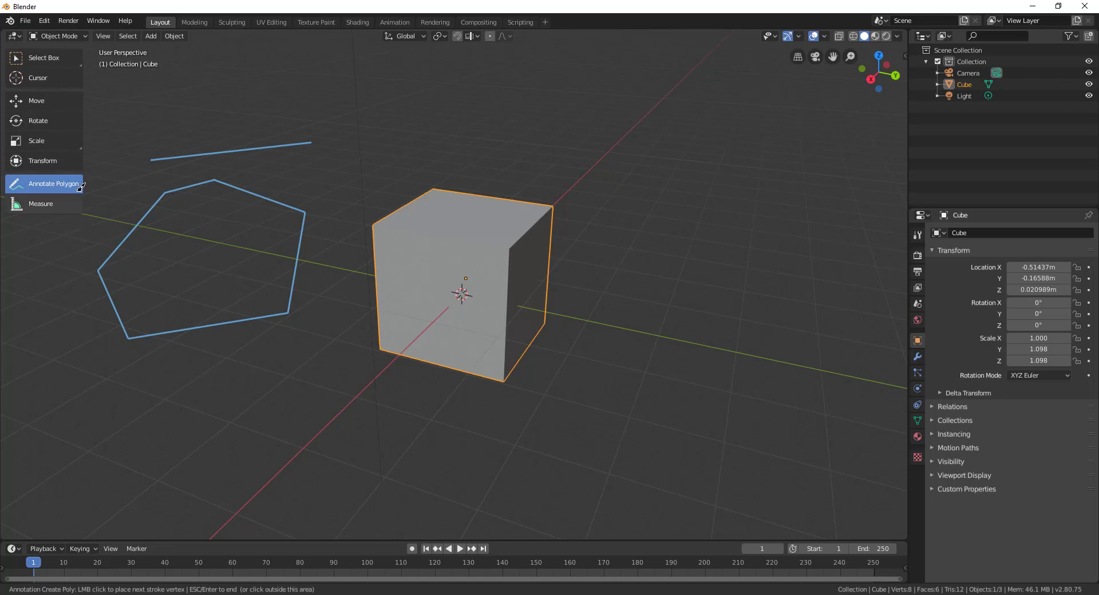
{"action": "left_click", "coordinate": [59, 184]}
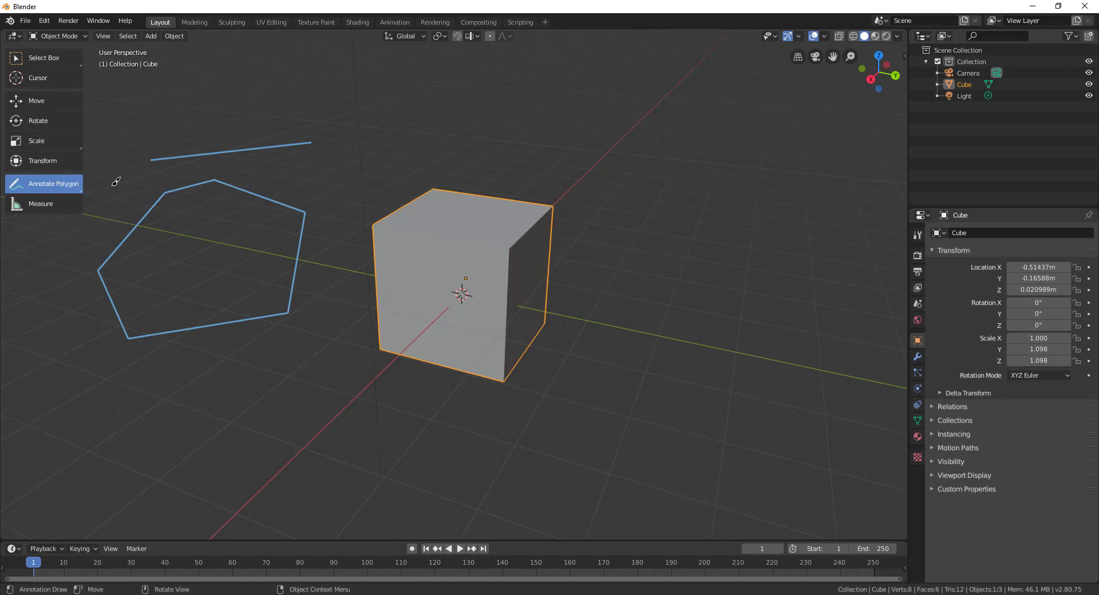
{"action": "left_click", "coordinate": [57, 183]}
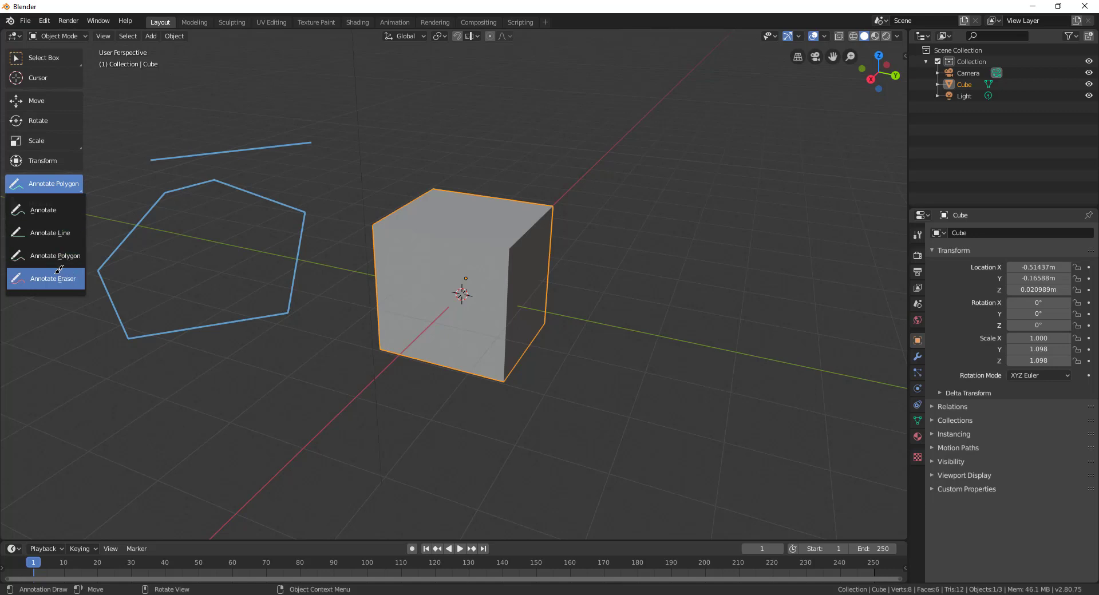
{"action": "left_click", "coordinate": [61, 179]}
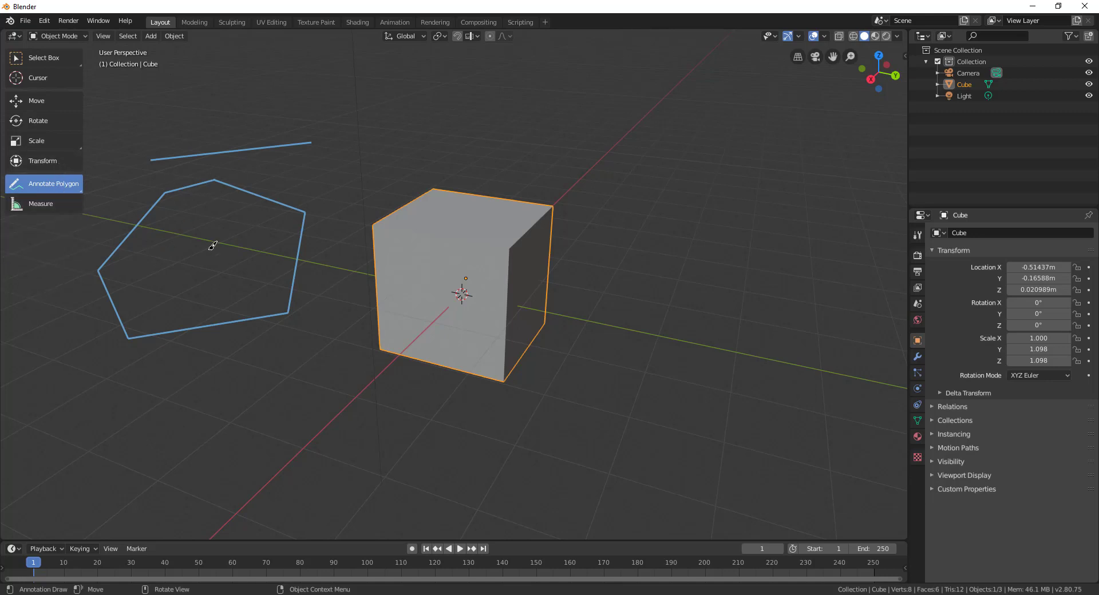
Add a second annotation layer and recolour the existing Note layer orange with hue 0.073 and saturation 0.817.
{"action": "key", "text": "n"}
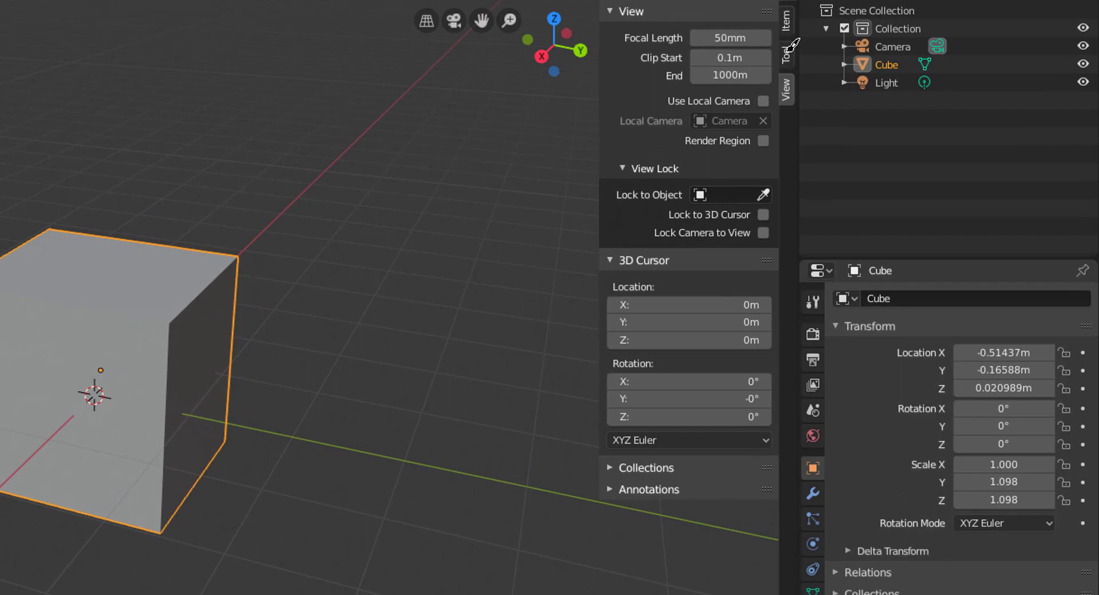
{"action": "left_click", "coordinate": [902, 73]}
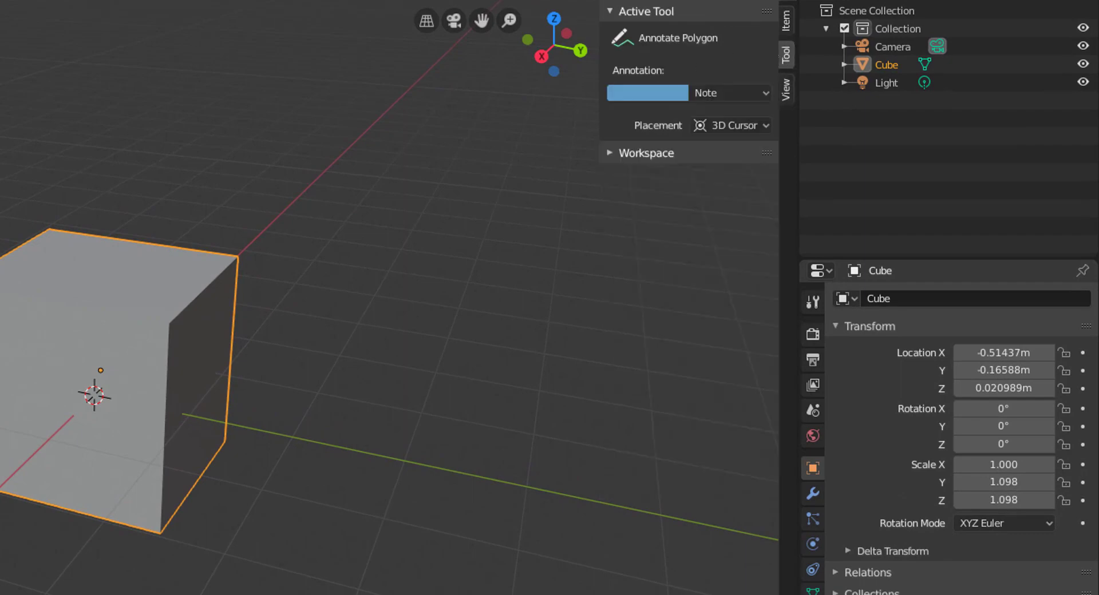
{"action": "left_click", "coordinate": [739, 93]}
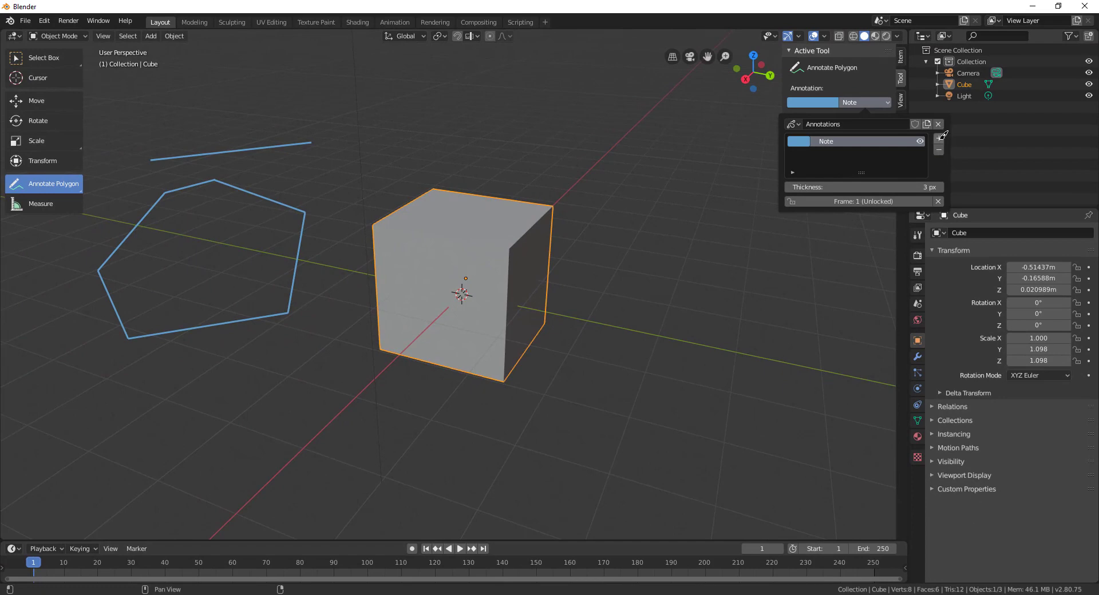
{"action": "left_click", "coordinate": [938, 138]}
{"action": "left_click", "coordinate": [809, 152]}
{"action": "left_click", "coordinate": [826, 234]}
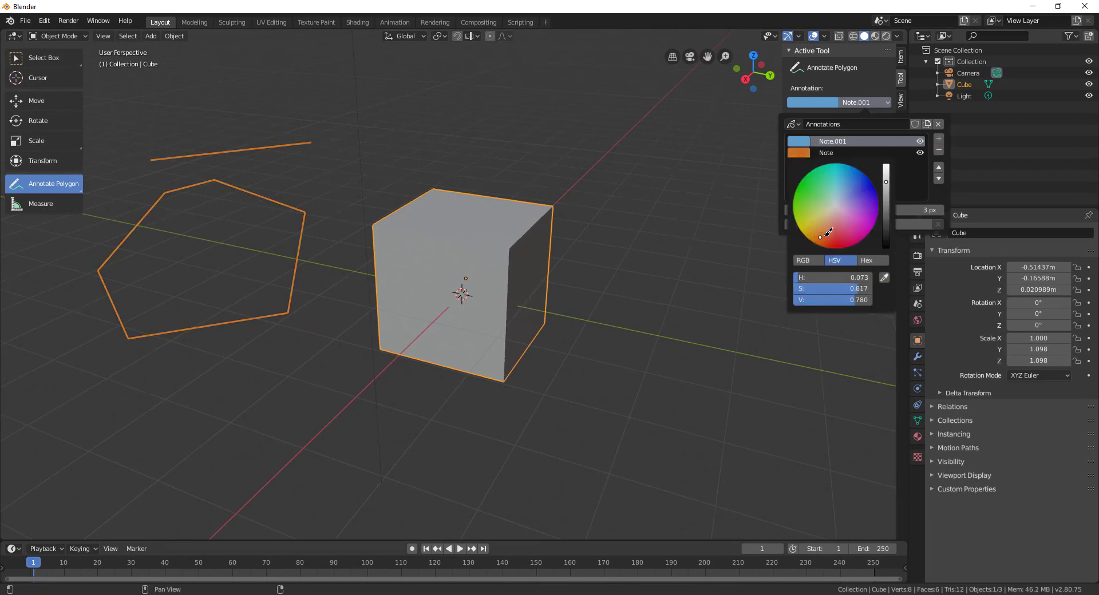
Remove both annotation layers together with their strokes.
{"action": "left_click", "coordinate": [939, 149]}
{"action": "left_click", "coordinate": [940, 149]}
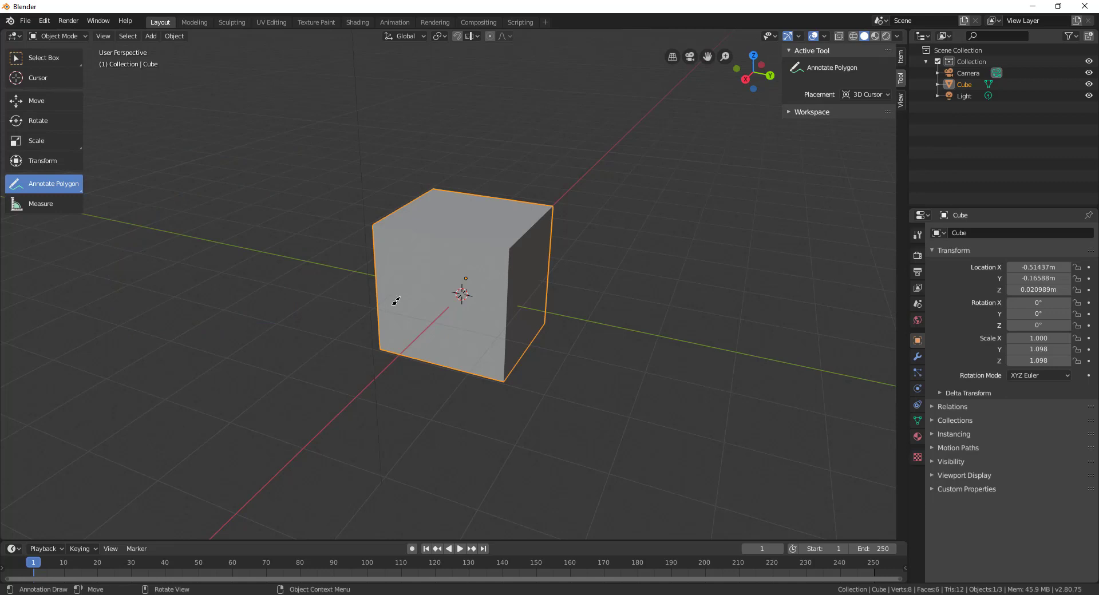
Measure the cube's top front edge from corner to corner and inspect the ruler from other angles.
{"action": "left_click", "coordinate": [43, 203]}
{"action": "scroll", "coordinate": [349, 212], "scroll_direction": "up", "scroll_amount": 4}
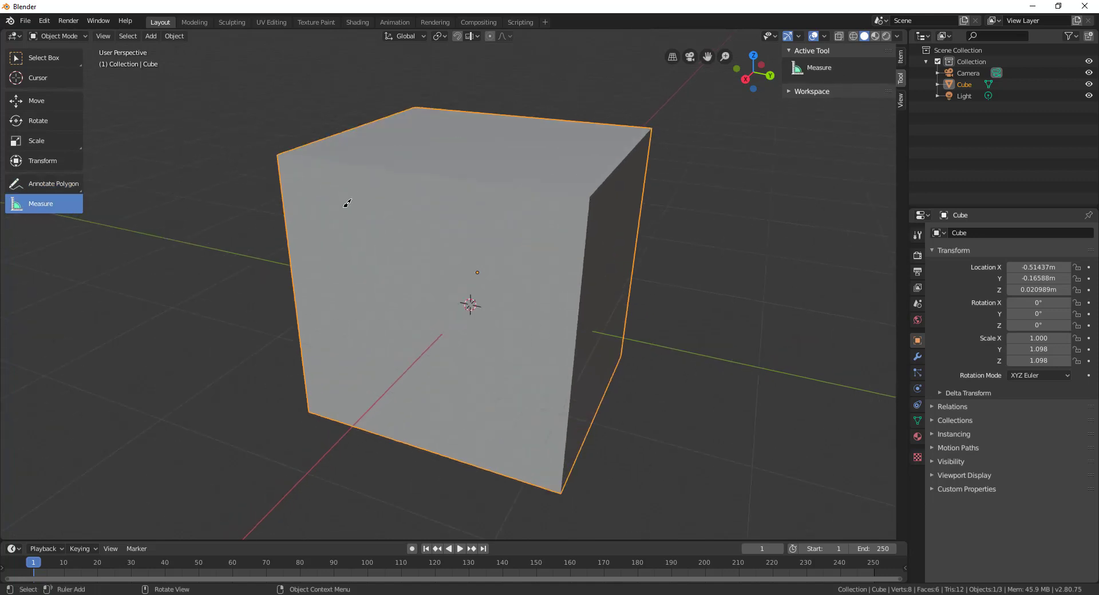
{"action": "middle_click_drag", "start_coordinate": [352, 217], "coordinate": [345, 225]}
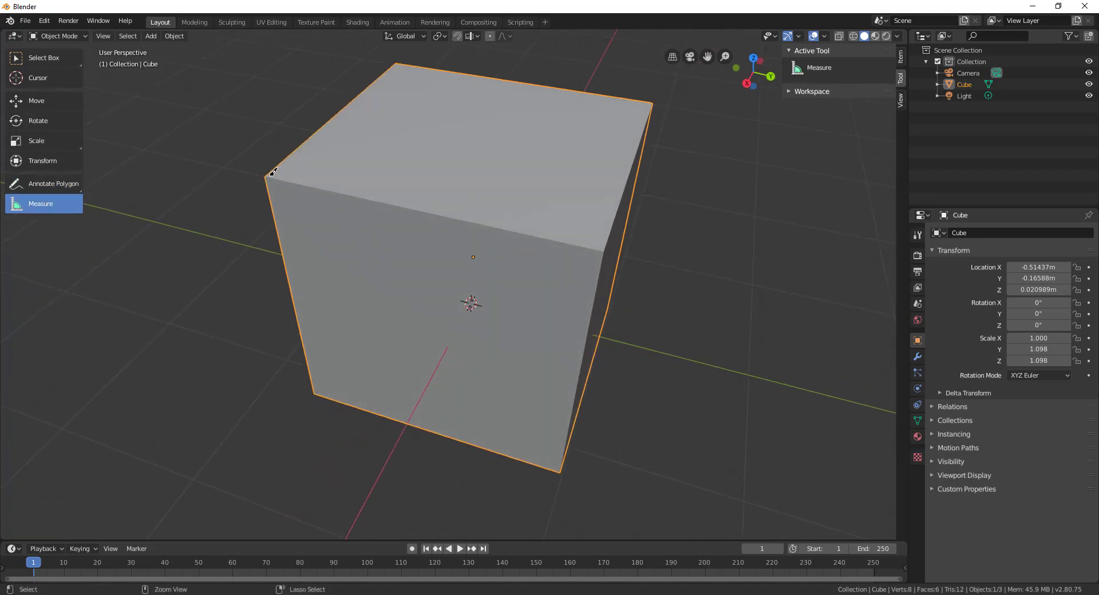
{"action": "left_click_drag", "start_coordinate": [266, 177], "coordinate": [608, 248]}
{"action": "middle_click_drag", "start_coordinate": [608, 248], "coordinate": [569, 307]}
{"action": "left_click_drag", "start_coordinate": [567, 290], "coordinate": [511, 280]}
{"action": "middle_click_drag", "start_coordinate": [511, 280], "coordinate": [375, 277]}
{"action": "mouse_move", "coordinate": [352, 261]}
{"action": "left_mouse_down"}
{"action": "mouse_move", "coordinate": [368, 258]}
{"action": "mouse_move", "coordinate": [353, 262]}
{"action": "left_mouse_up"}
{"action": "scroll", "coordinate": [511, 335], "scroll_direction": "down", "scroll_amount": 2}
{"action": "middle_click_drag", "start_coordinate": [511, 334], "coordinate": [394, 324]}
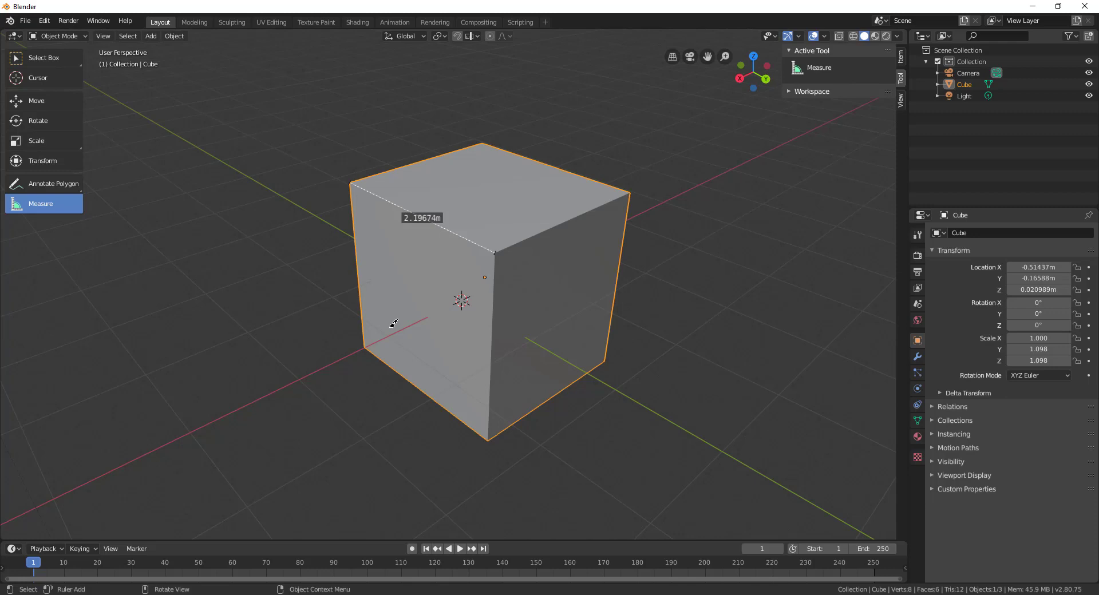
Clear the selection, and move the reselected cube with the Move tool to about X 1.27 m, Y 2.97 m, Z 2.04 m.
{"action": "left_click", "coordinate": [51, 57]}
{"action": "left_click_drag", "start_coordinate": [333, 81], "coordinate": [246, 179]}
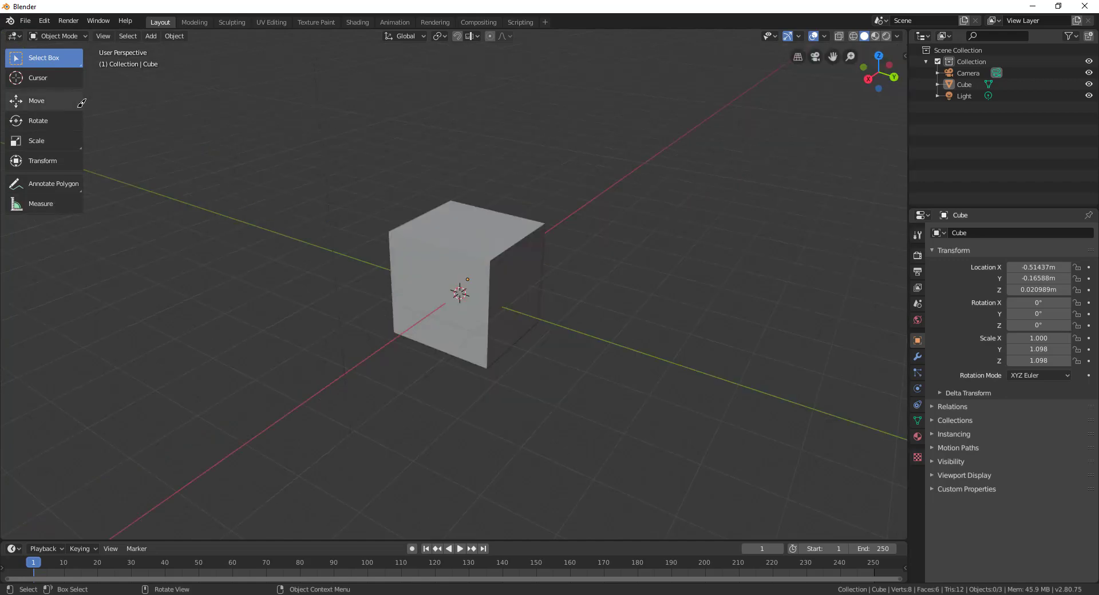
{"action": "left_click", "coordinate": [80, 101]}
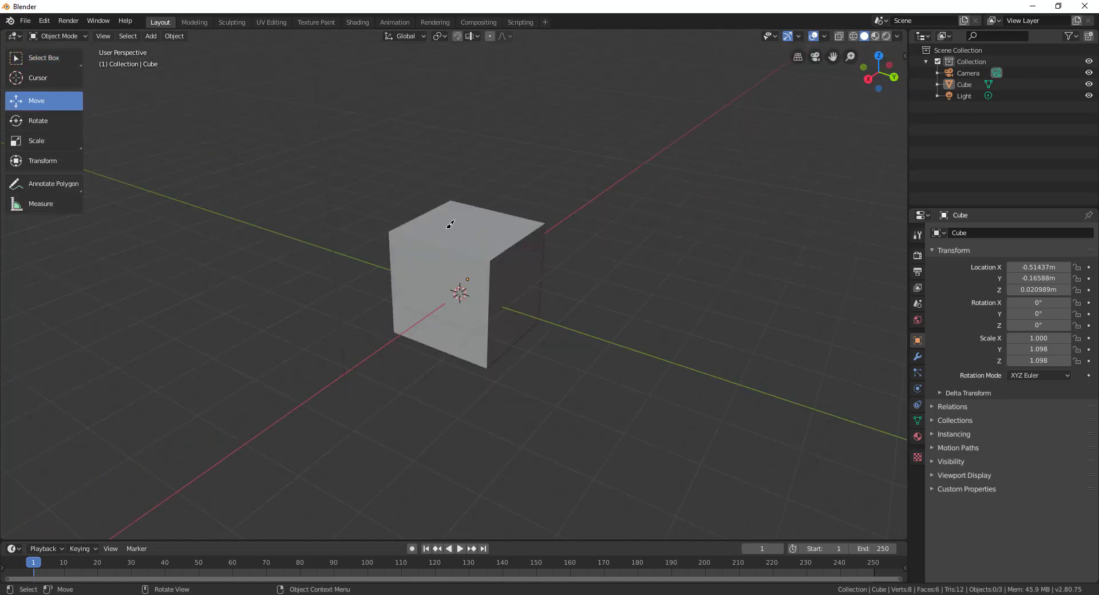
{"action": "left_click", "coordinate": [450, 225]}
{"action": "left_click_drag", "start_coordinate": [506, 291], "coordinate": [348, 244]}
{"action": "left_click_drag", "start_coordinate": [312, 191], "coordinate": [314, 95]}
{"action": "left_click_drag", "start_coordinate": [276, 152], "coordinate": [623, 265]}
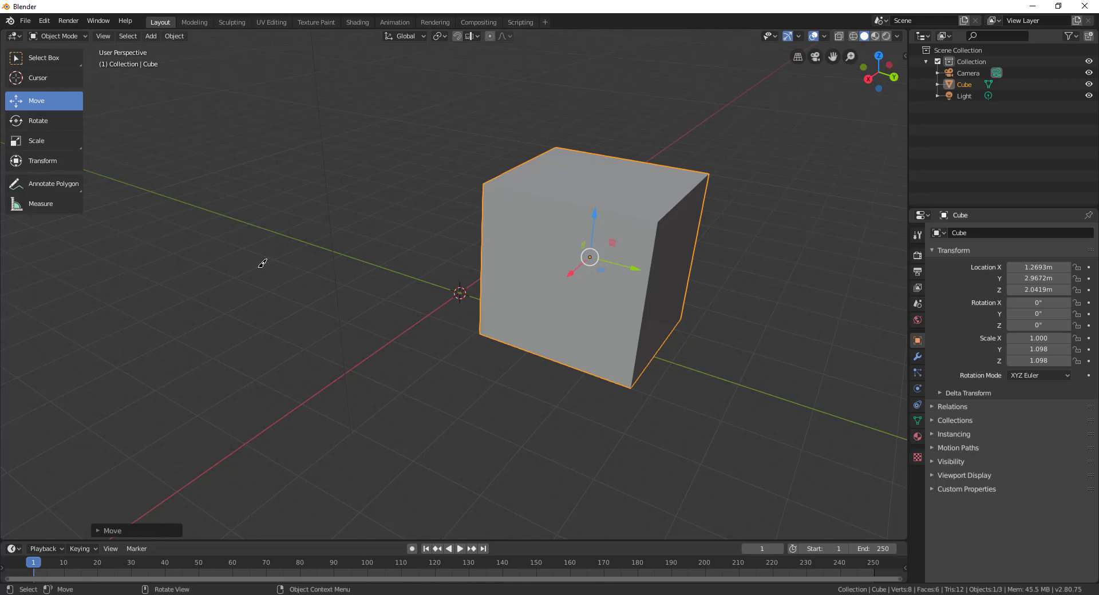
Undo the cube's moves and the earlier annotation edits back to the state with only the straight annotation line.
{"action": "key", "text": "ctrl+z"}
{"action": "key", "text": "ctrl+z"}
{"action": "key", "text": "ctrl+z"}
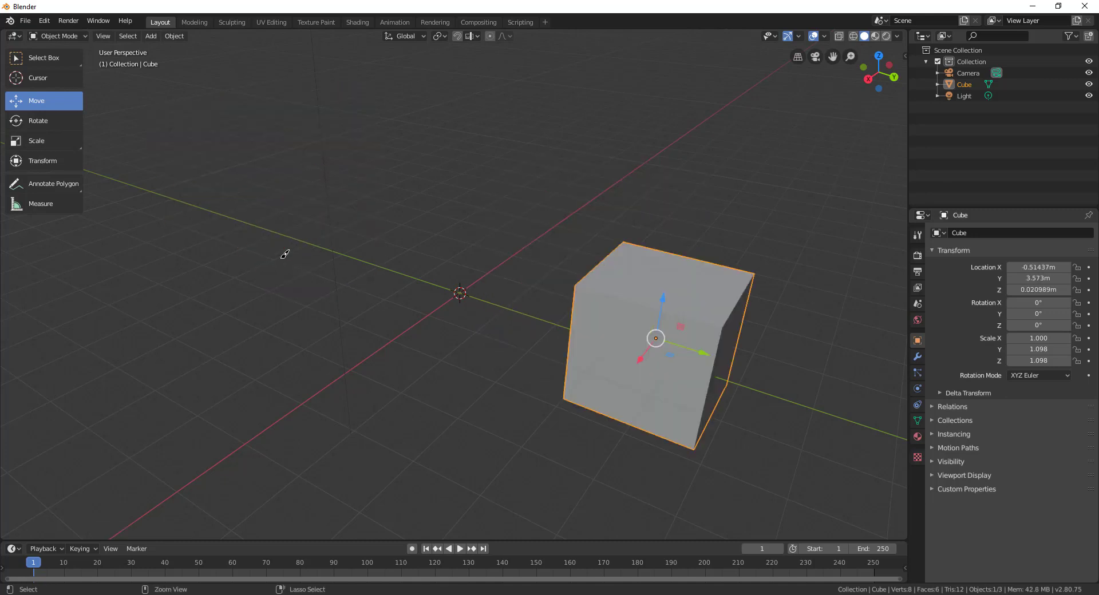
{"action": "key", "text": "ctrl+z"}
{"action": "key", "text": "ctrl+z"}
{"action": "key", "text": "ctrl+z"}
{"action": "key", "text": "ctrl+z"}
{"action": "key", "text": "ctrl+z"}
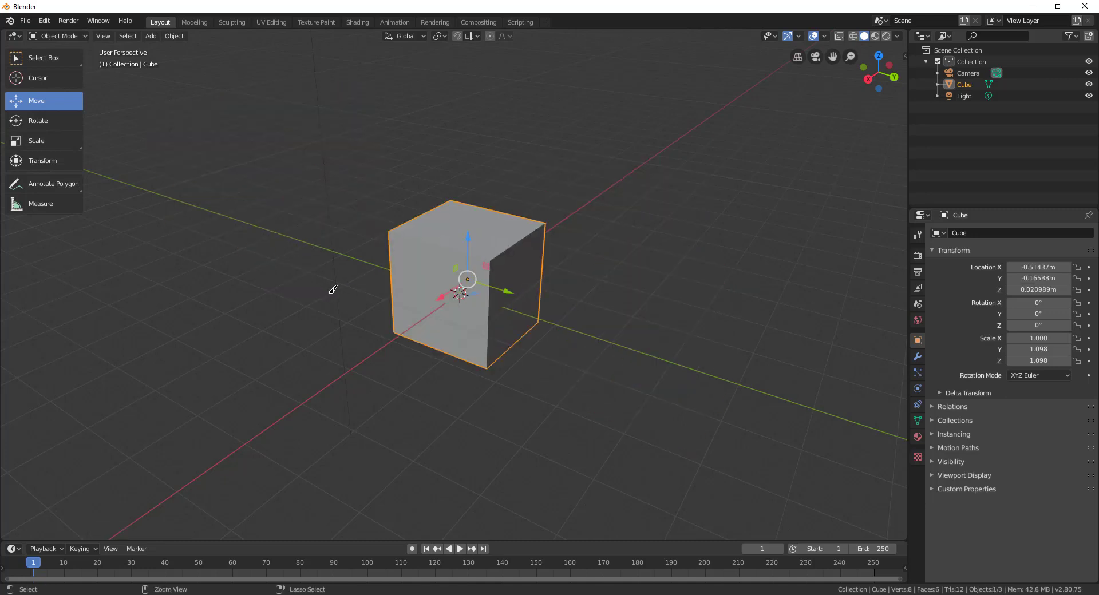
{"action": "key", "text": "ctrl+z"}
Create a new General file and discard the changes to the current scene.
{"action": "left_click", "coordinate": [25, 21]}
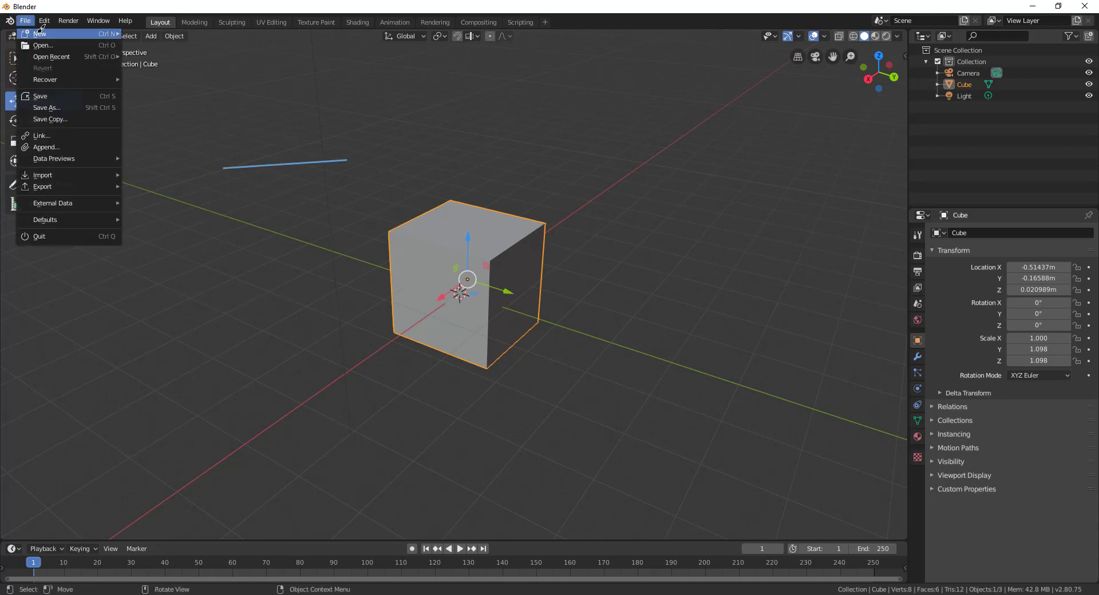
{"action": "mouse_move", "coordinate": [68, 34]}
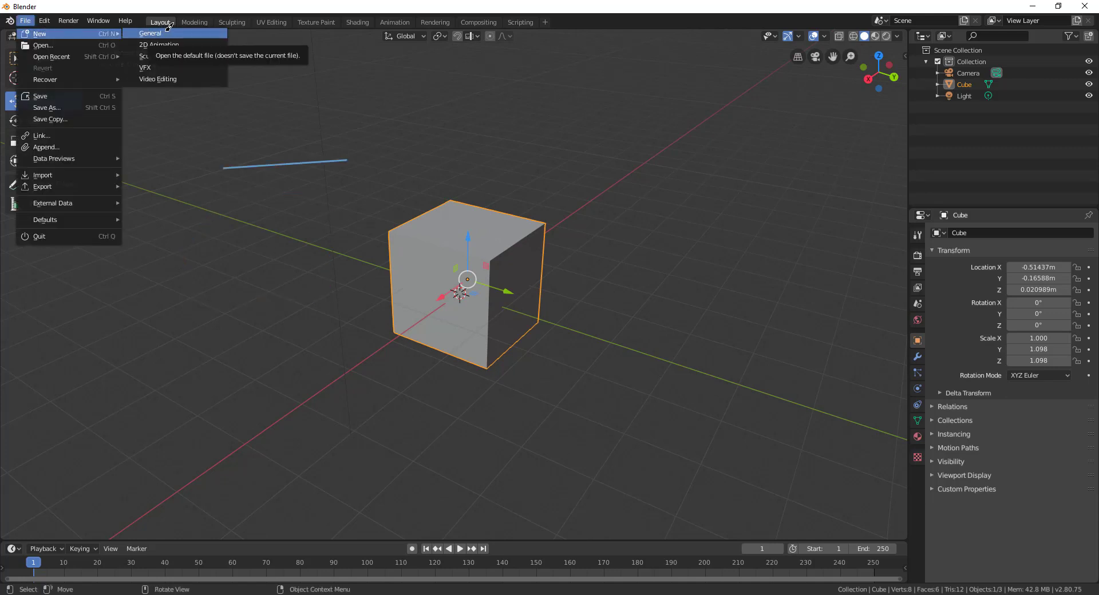
{"action": "left_click", "coordinate": [170, 33]}
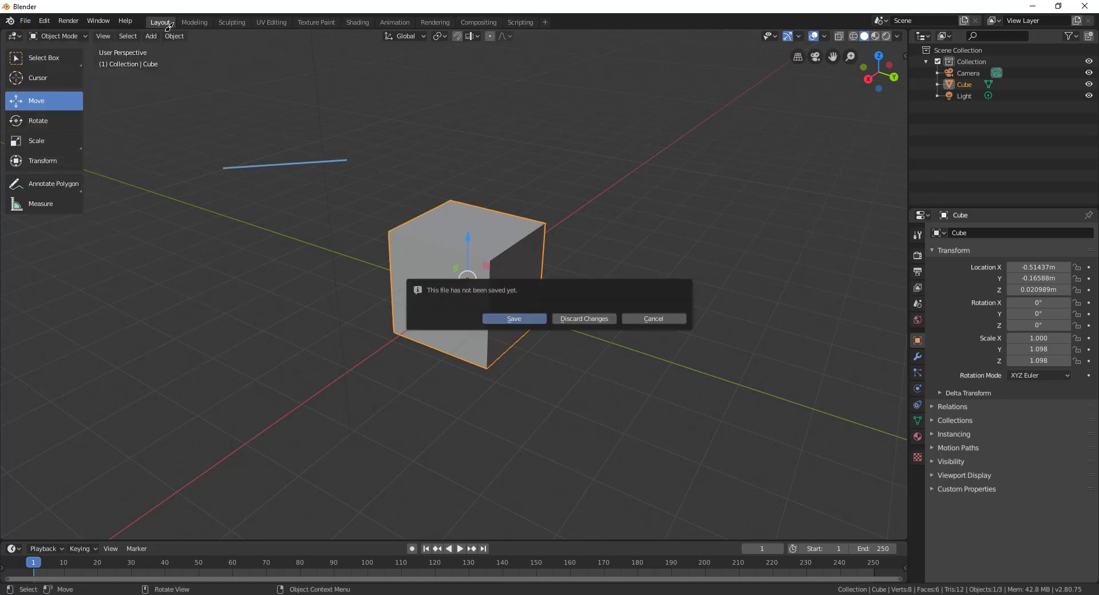
{"action": "left_click", "coordinate": [592, 319]}
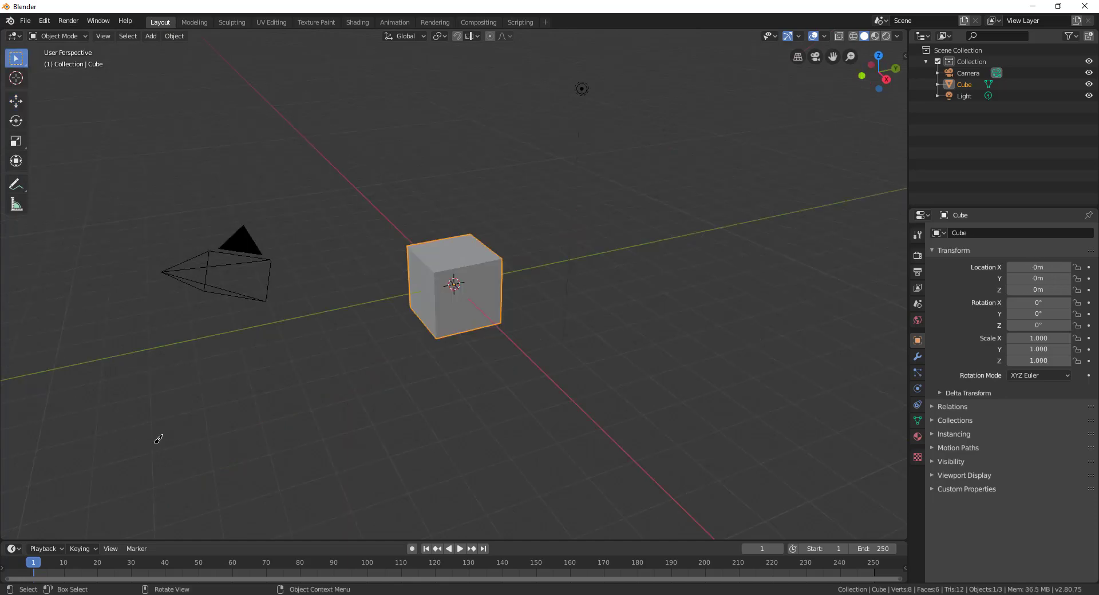